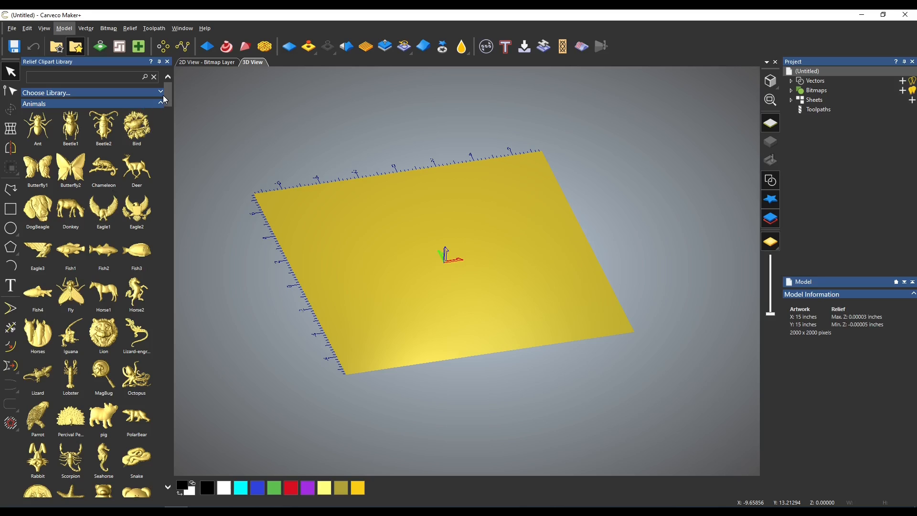
# Expand the library chooser of the relief clipart, switch from the Carveco library to Animals and browse its reliefs
pyautogui.moveTo(165, 97); pyautogui.dragTo(179, 70)
pyautogui.click(108, 93)
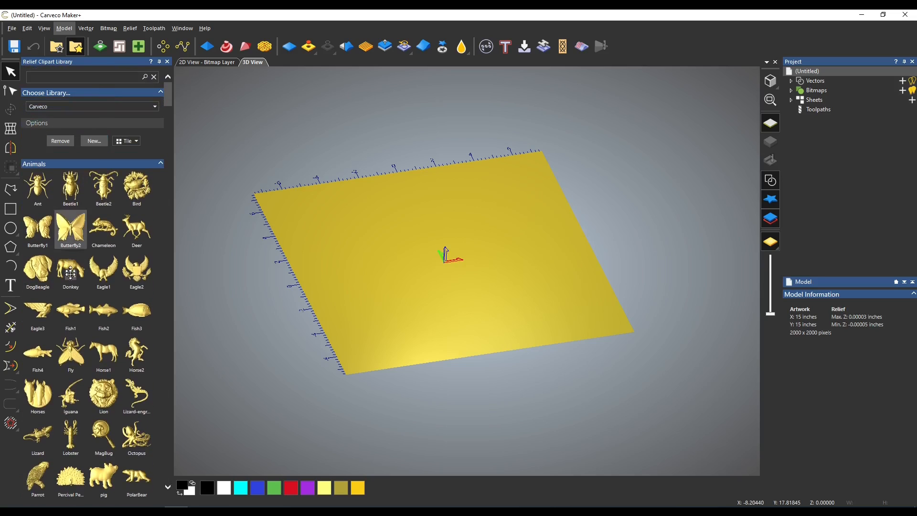
pyautogui.click(138, 109)
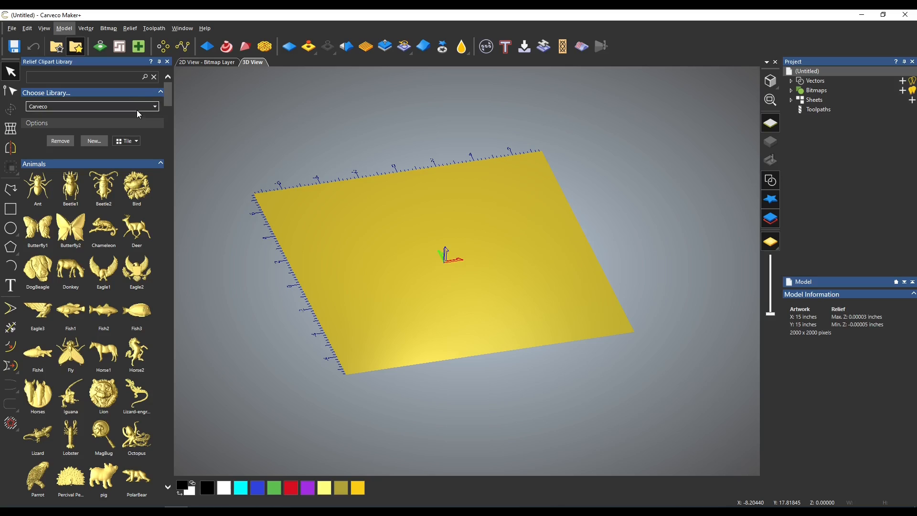
pyautogui.click(102, 116)
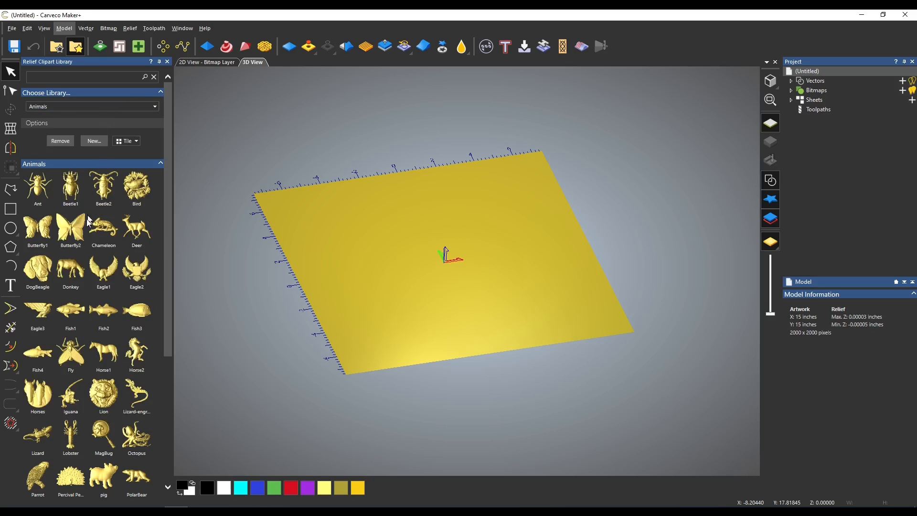
pyautogui.scroll(-5, 110, 193)
pyautogui.scroll(5, 96, 211)
# Switch the relief clipart library to the MINE collection
pyautogui.click(98, 106)
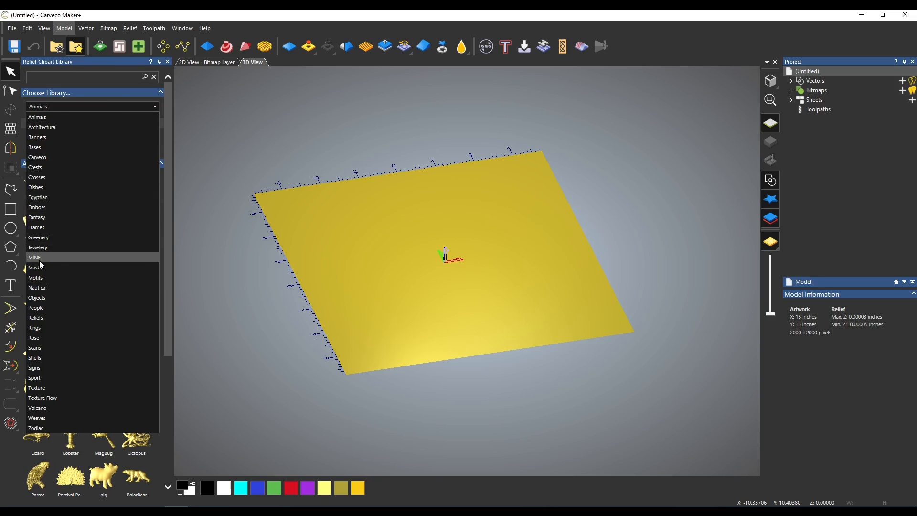
pyautogui.click(219, 232)
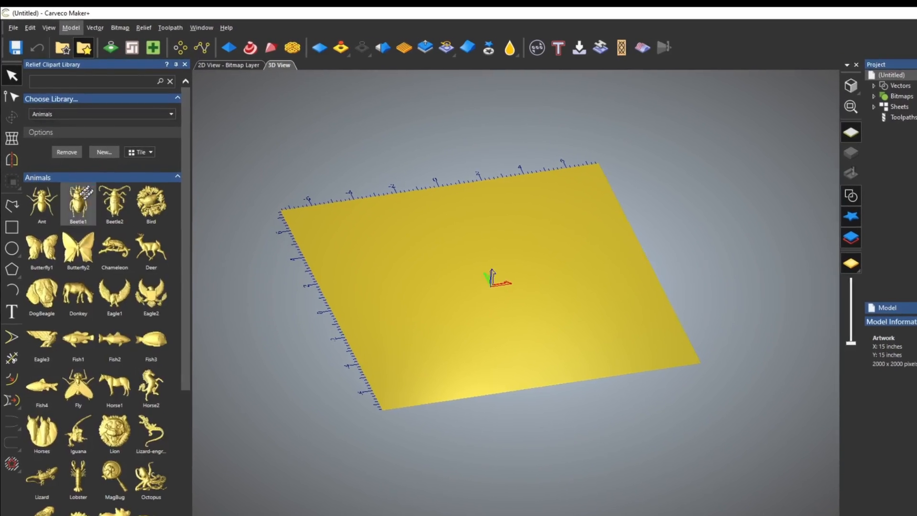
pyautogui.click(124, 115)
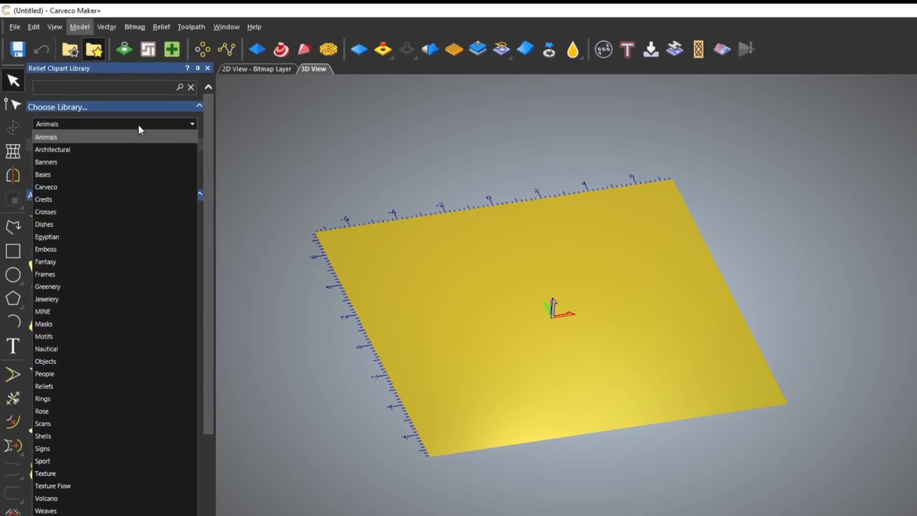
pyautogui.click(91, 312)
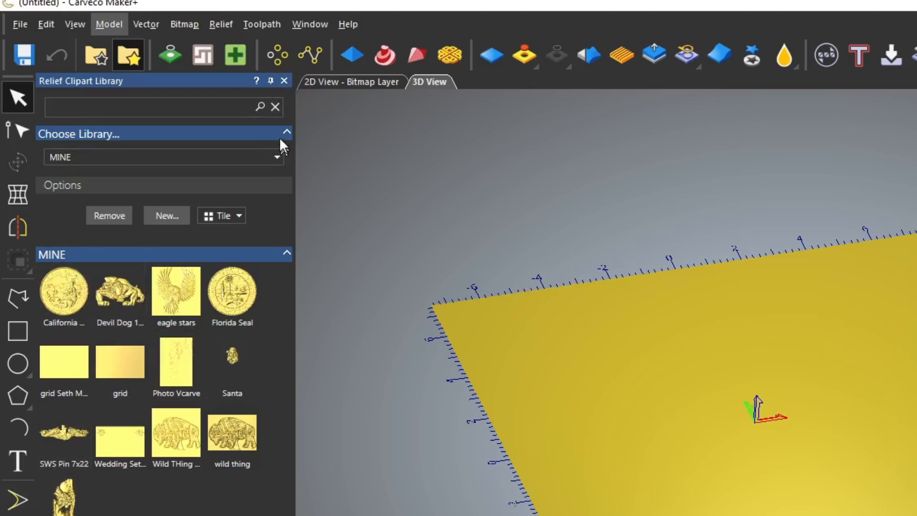
pyautogui.click(180, 213)
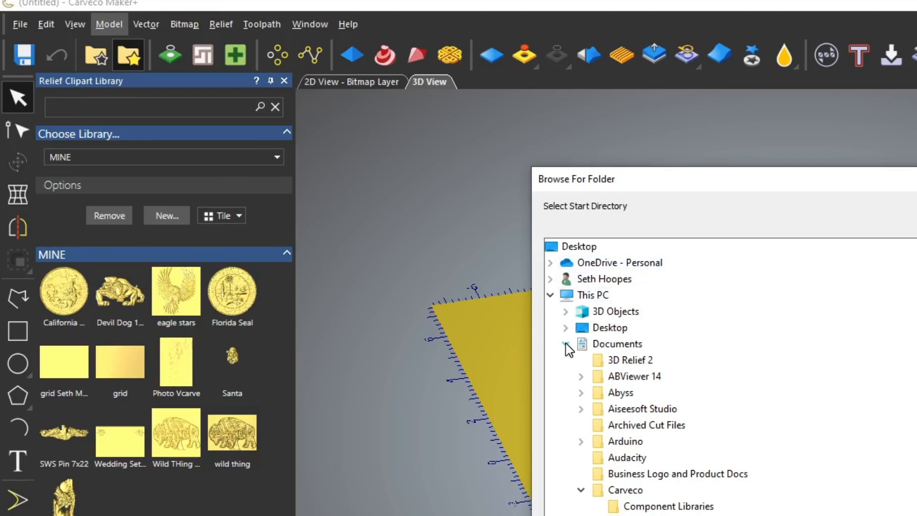
pyautogui.click(566, 344)
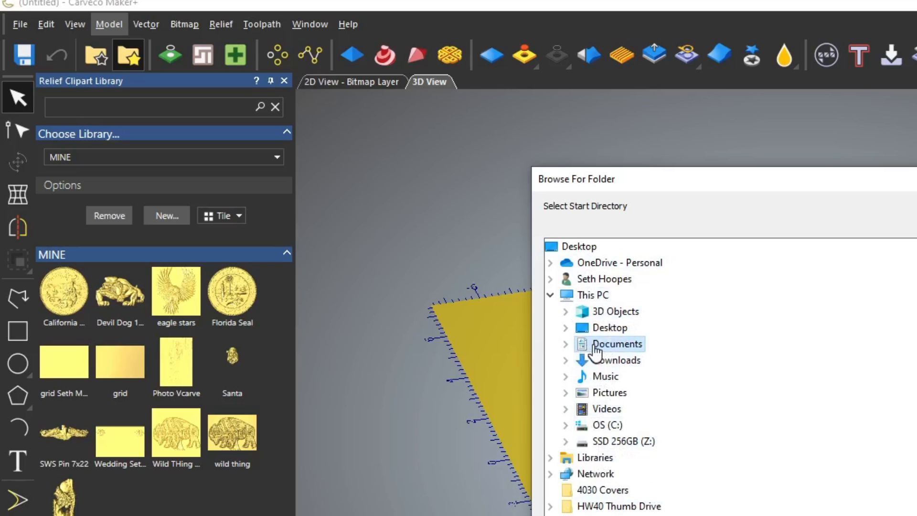
pyautogui.click(566, 344)
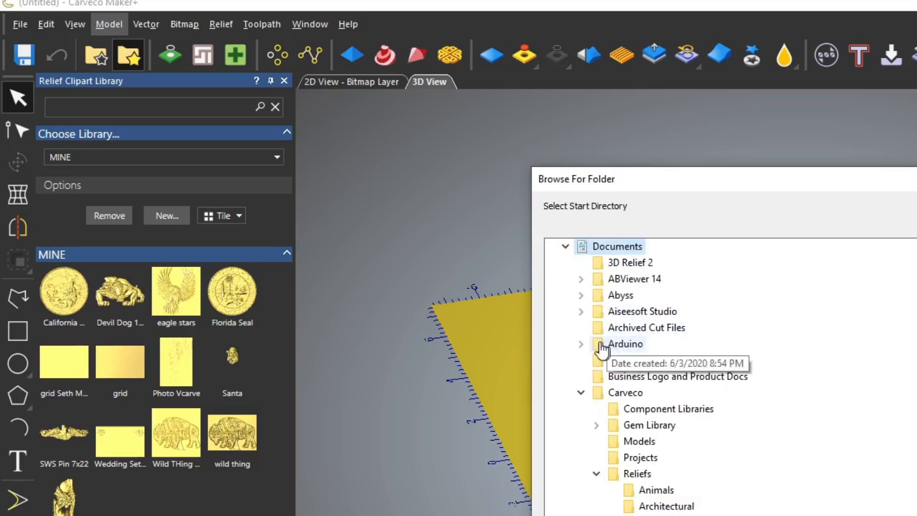
pyautogui.click(581, 393)
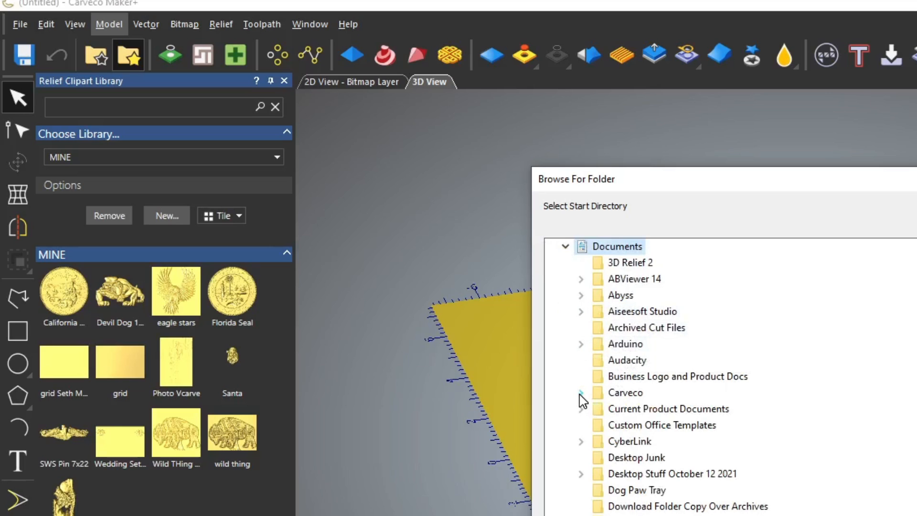
pyautogui.click(566, 246)
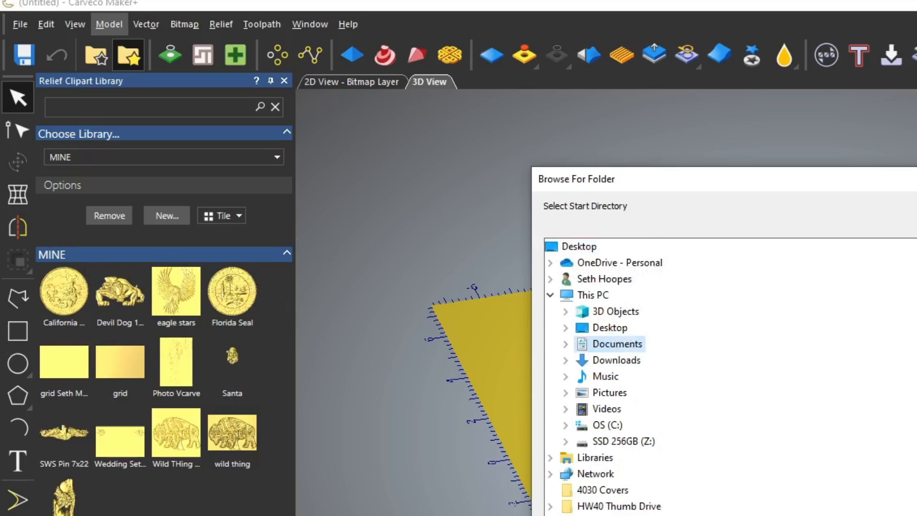
pyautogui.press('Escape')
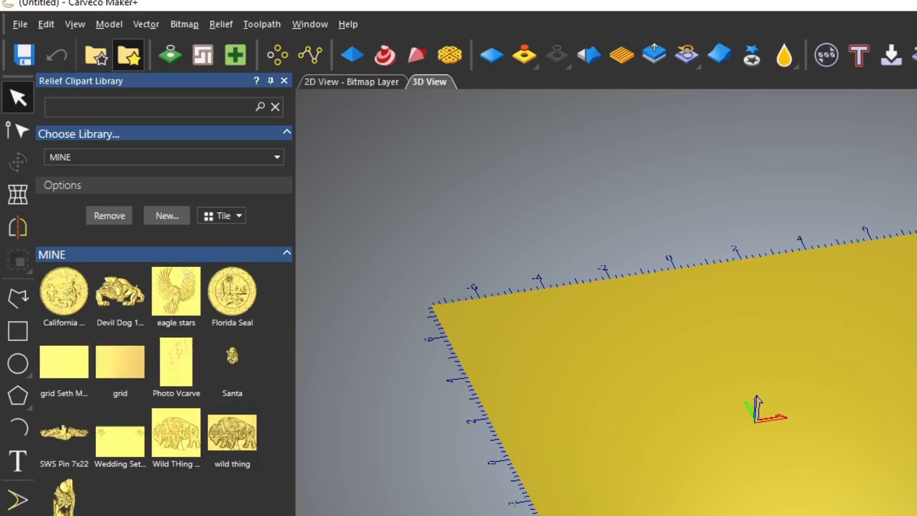
# Locate the Devil Dog clipart's file on disk and look through the STL and ART files in its MINE folder
pyautogui.rightClick(131, 307)
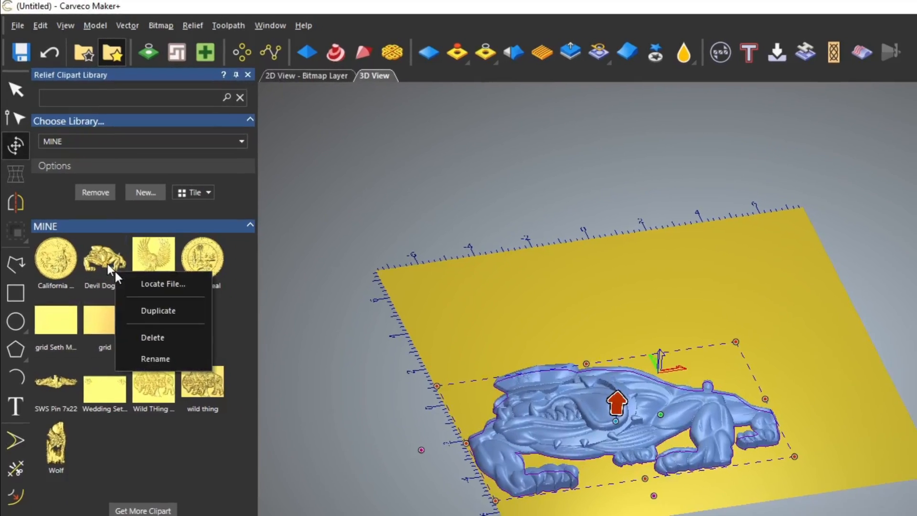
pyautogui.click(137, 282)
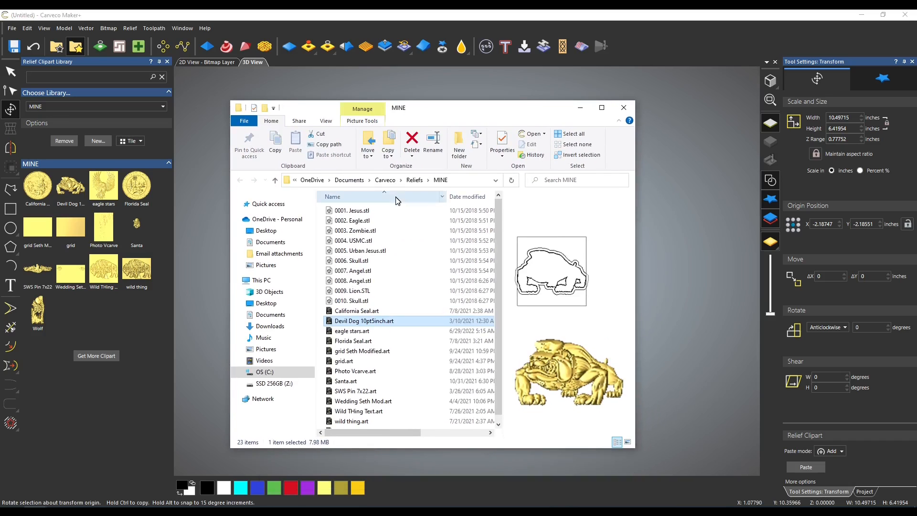
pyautogui.click(368, 290)
pyautogui.click(368, 241)
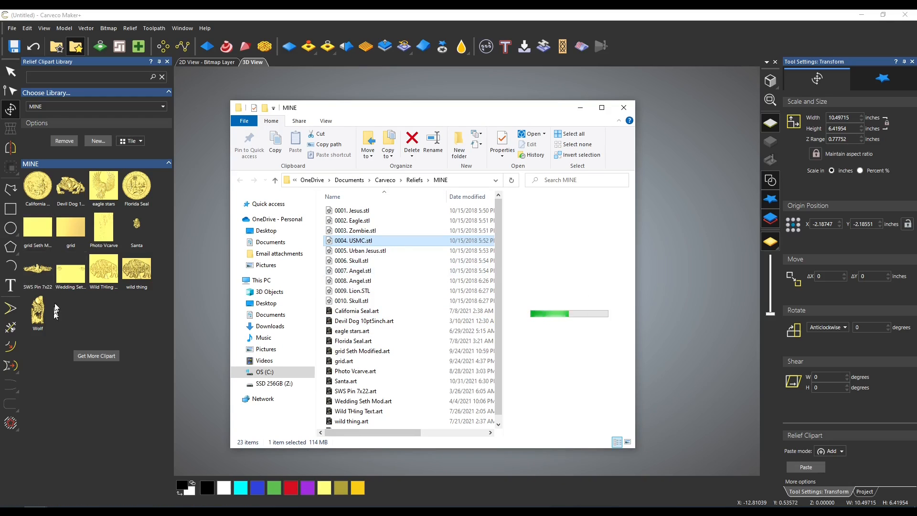
pyautogui.click(345, 362)
pyautogui.scroll(-1, 424, 317)
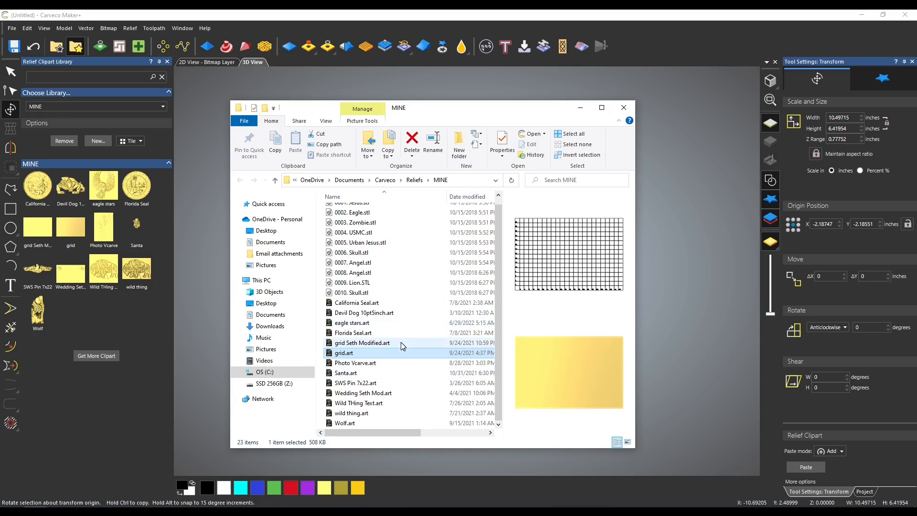
pyautogui.click(624, 108)
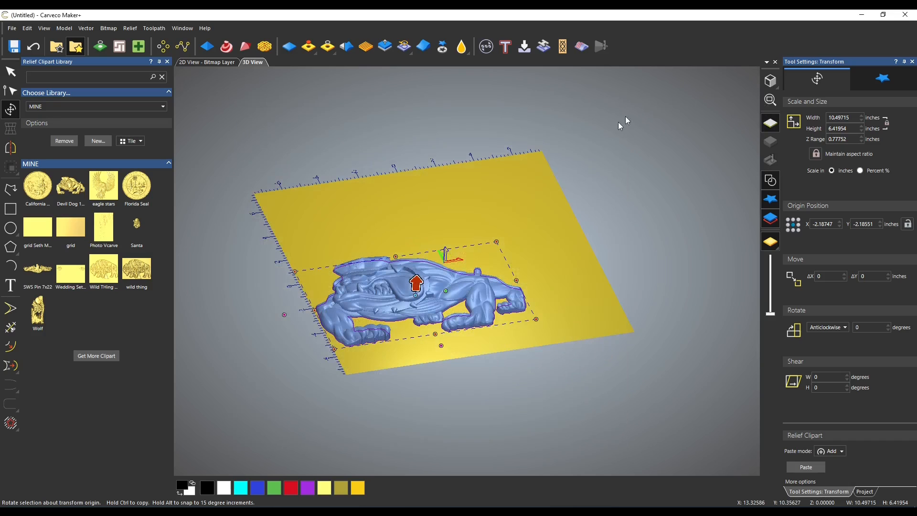
# Delete the Devil Dog relief from the model
pyautogui.press('Escape')
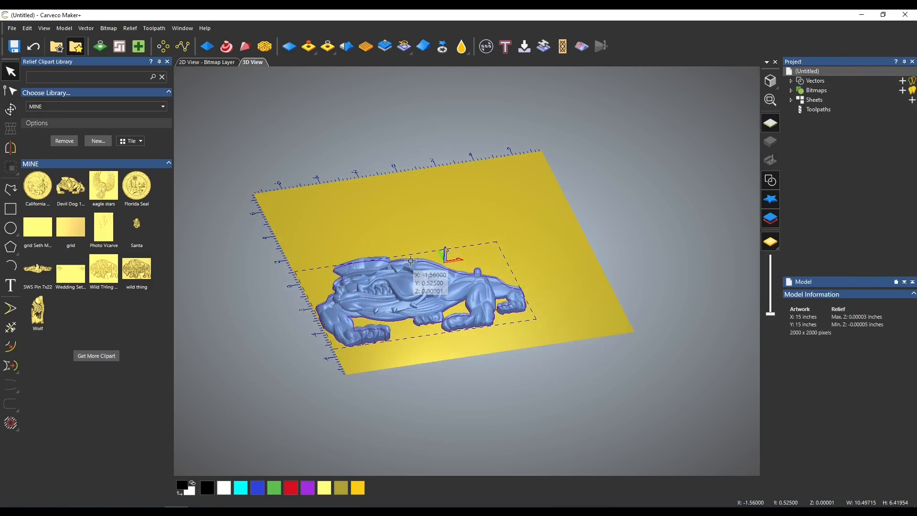
pyautogui.press('Delete')
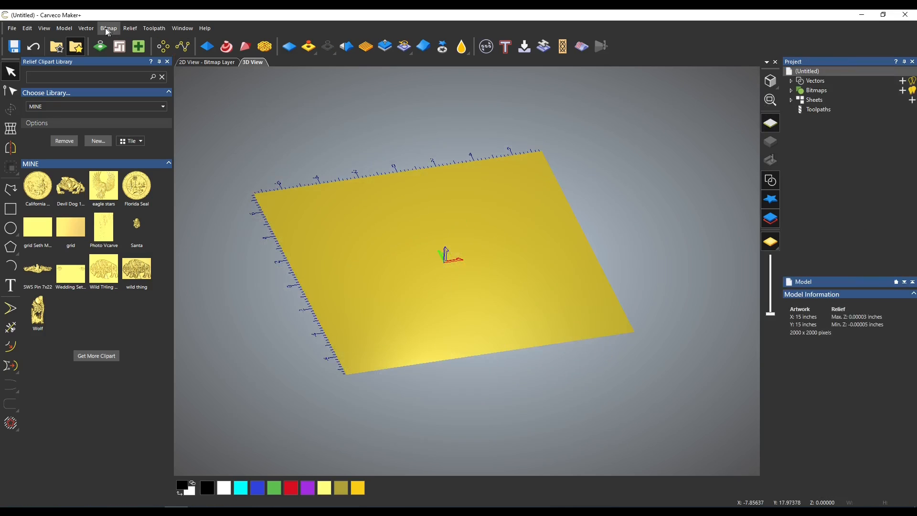
# Import the 3D model Mechanic Sign.stl from the Mechanic Sign folder as a relief
pyautogui.click(129, 28)
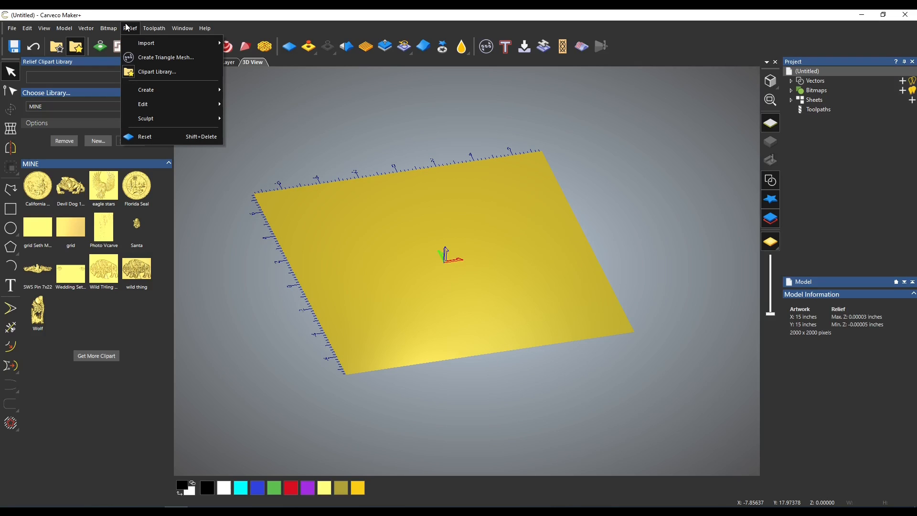
pyautogui.moveTo(135, 42)
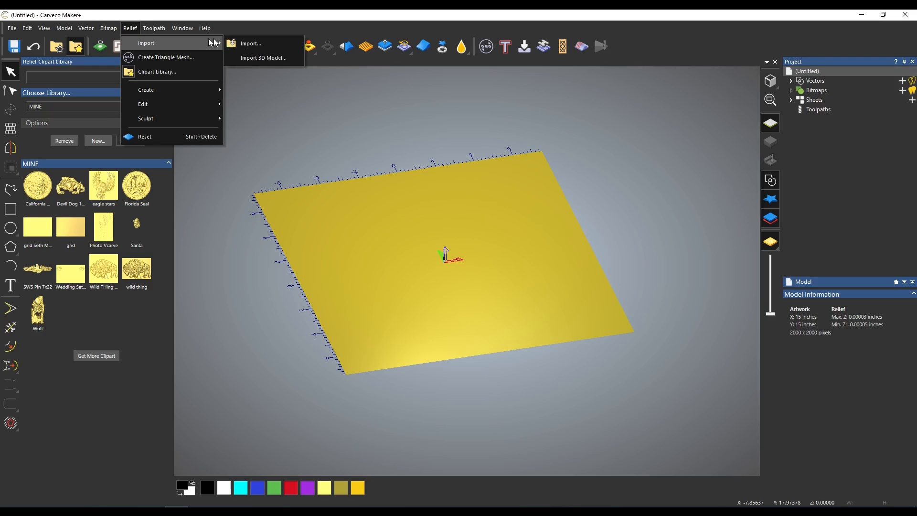
pyautogui.click(254, 58)
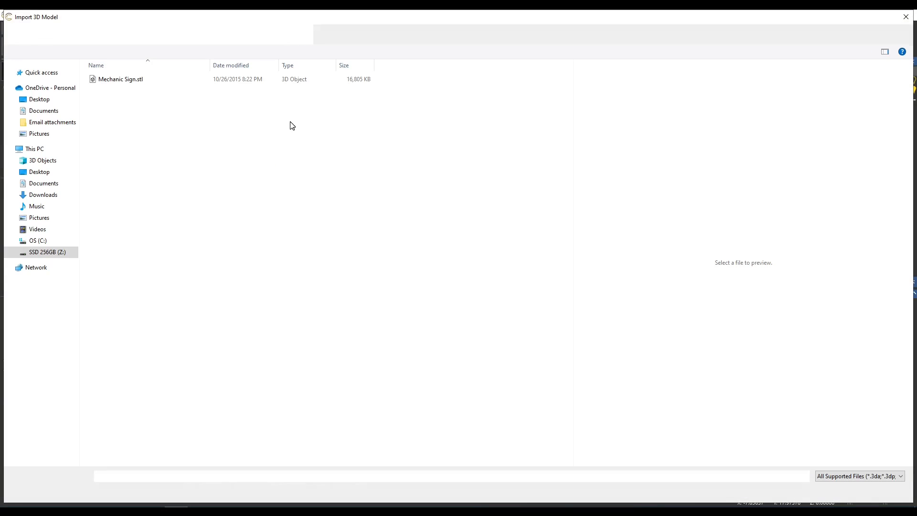
pyautogui.click(138, 78)
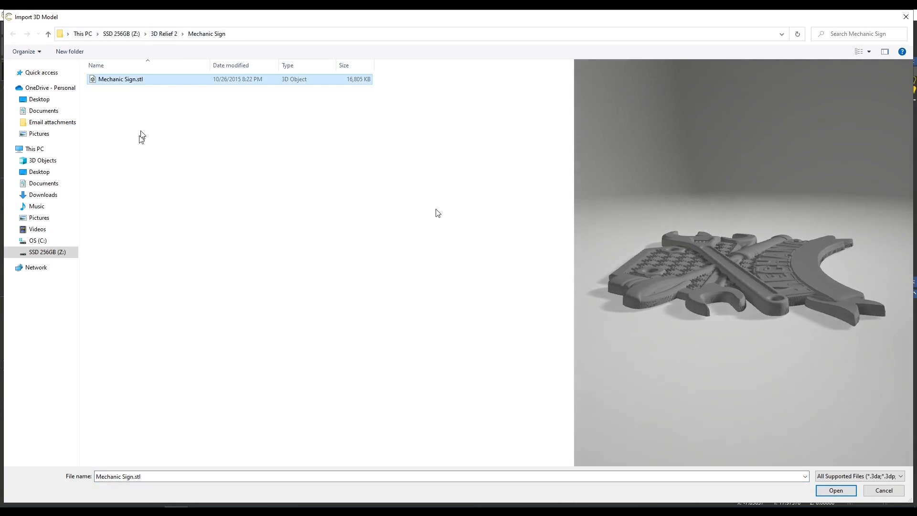
pyautogui.doubleClick(152, 81)
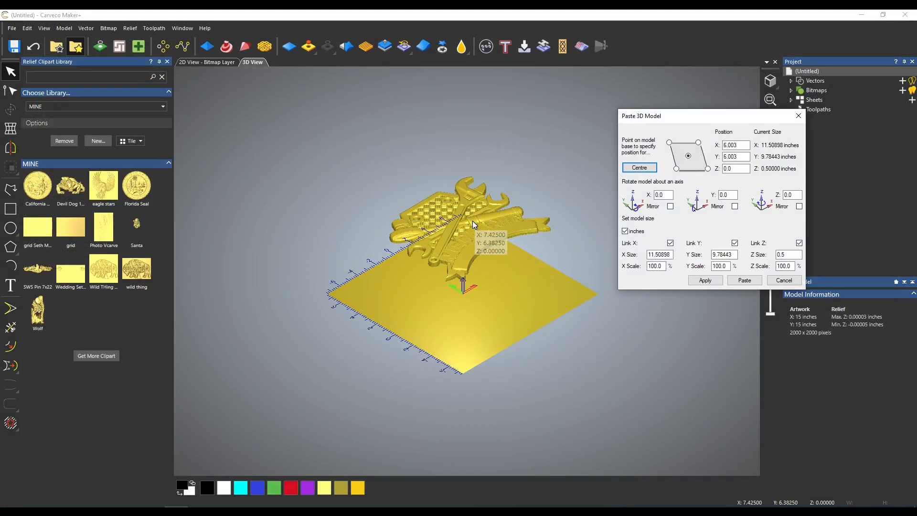
# Centre the imported mechanic sign at X 0, Y 0, paste it into the relief and finish pasting
pyautogui.scroll(5, 484, 212)
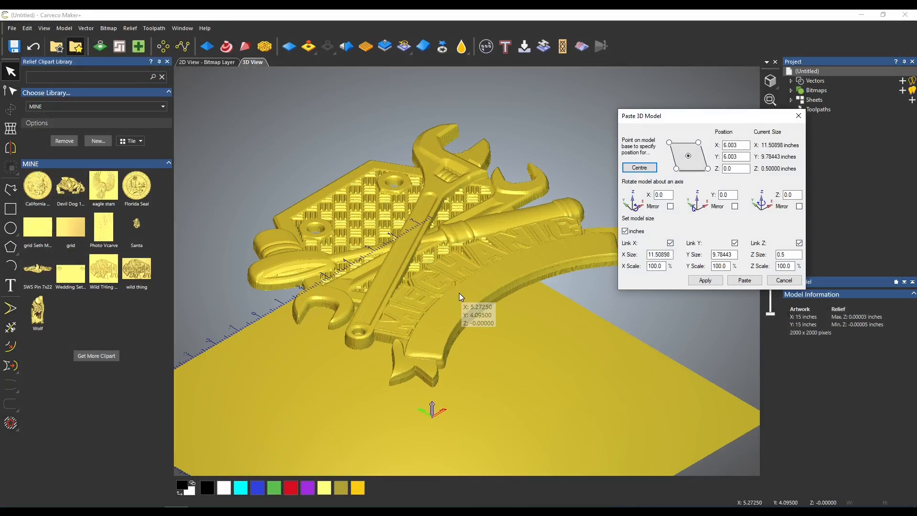
pyautogui.scroll(-5, 460, 294)
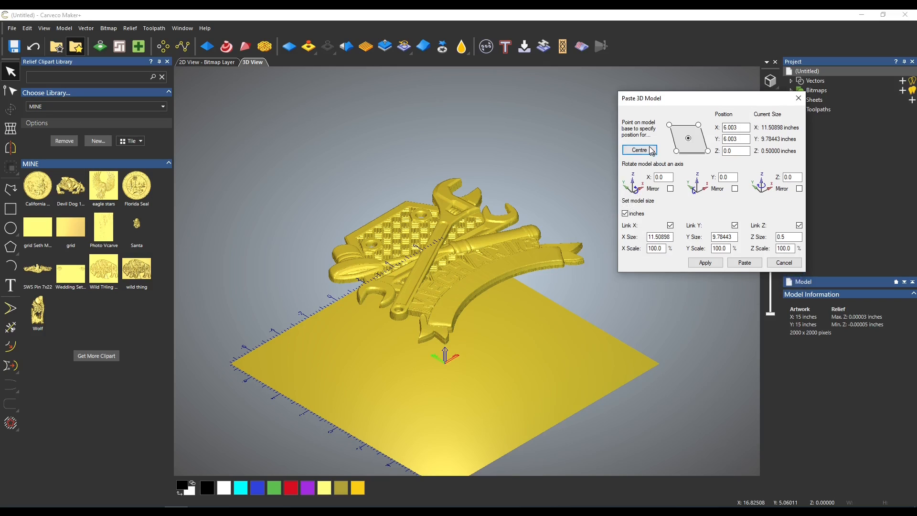
pyautogui.click(640, 150)
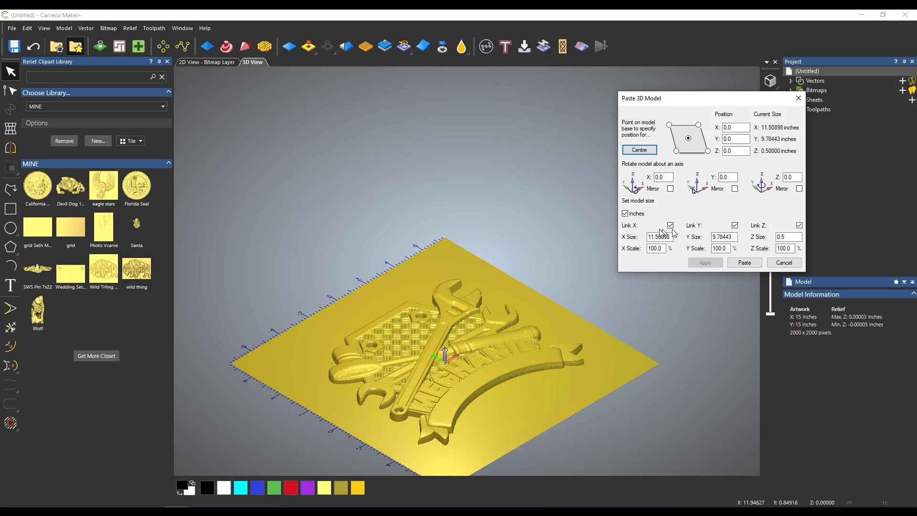
pyautogui.click(735, 266)
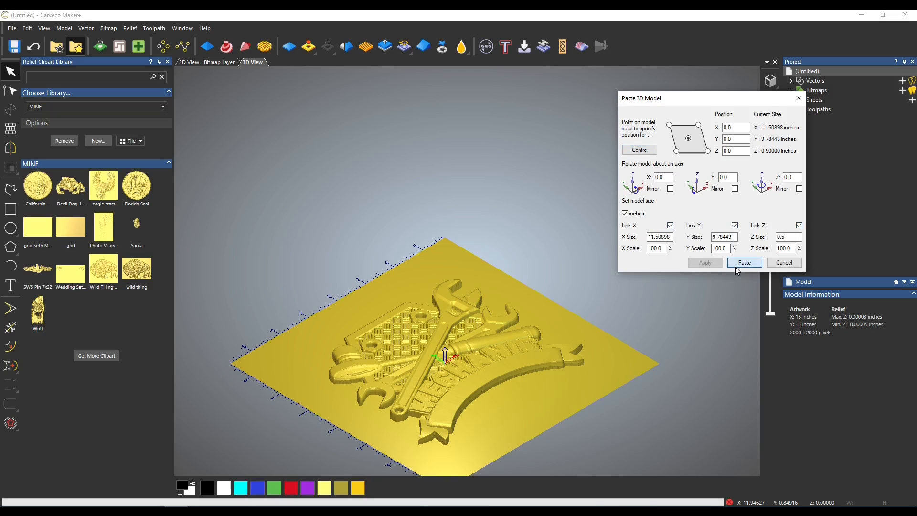
pyautogui.click(791, 264)
# Save the model as a Carveco Model file named "Mechanic Sign ART" in the Mechanic Sign folder
pyautogui.scroll(5, 478, 376)
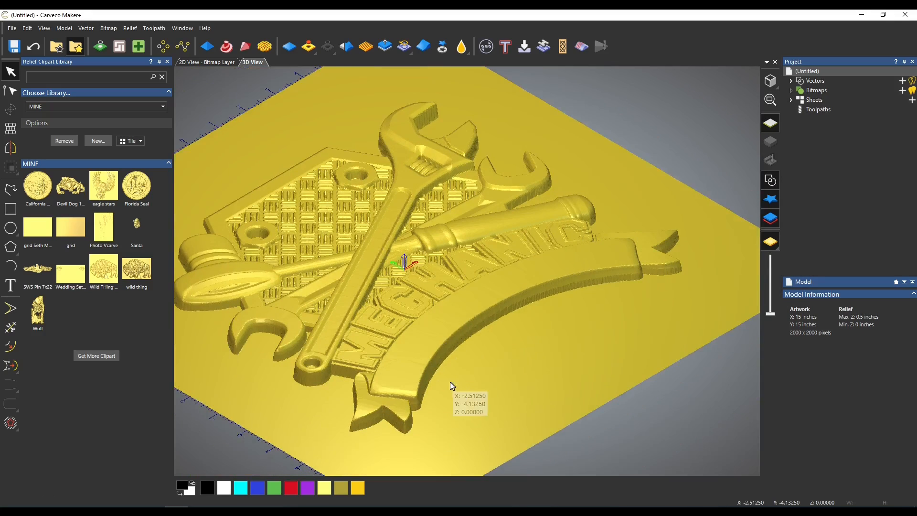
pyautogui.moveTo(453, 386); pyautogui.dragTo(258, 225)
pyautogui.click(27, 29)
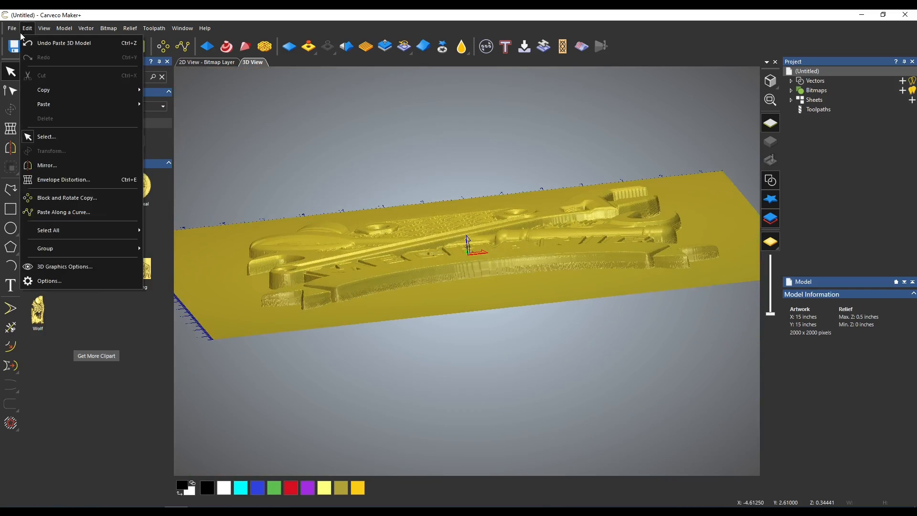
pyautogui.moveTo(12, 29)
pyautogui.click(18, 104)
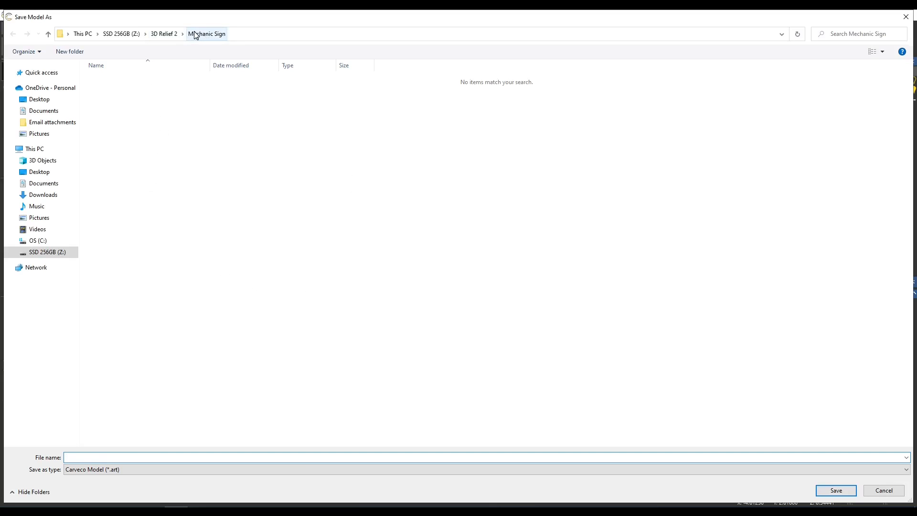
pyautogui.write('Me')
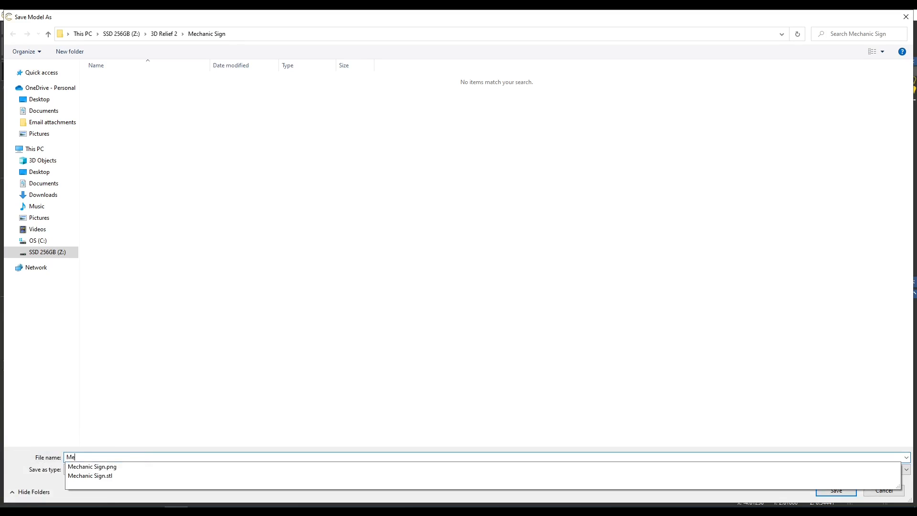
pyautogui.write('chanic Sign ART')
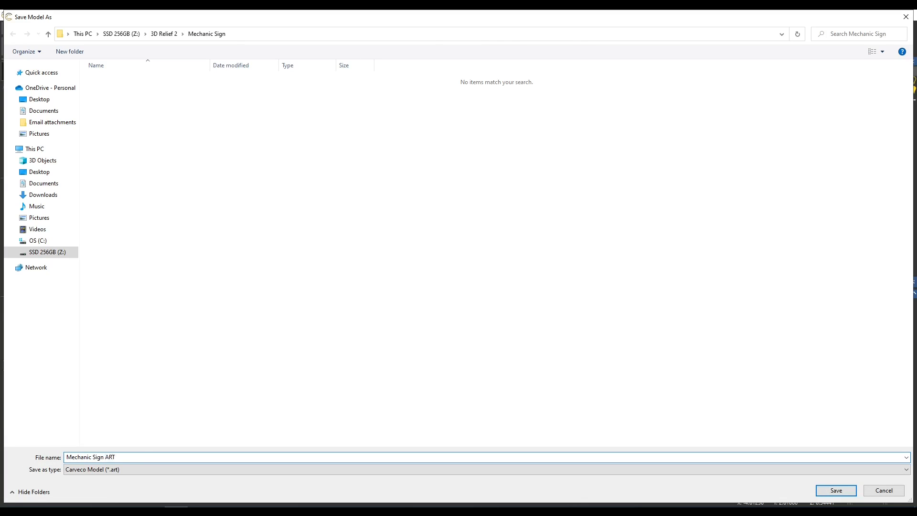
pyautogui.press('Return')
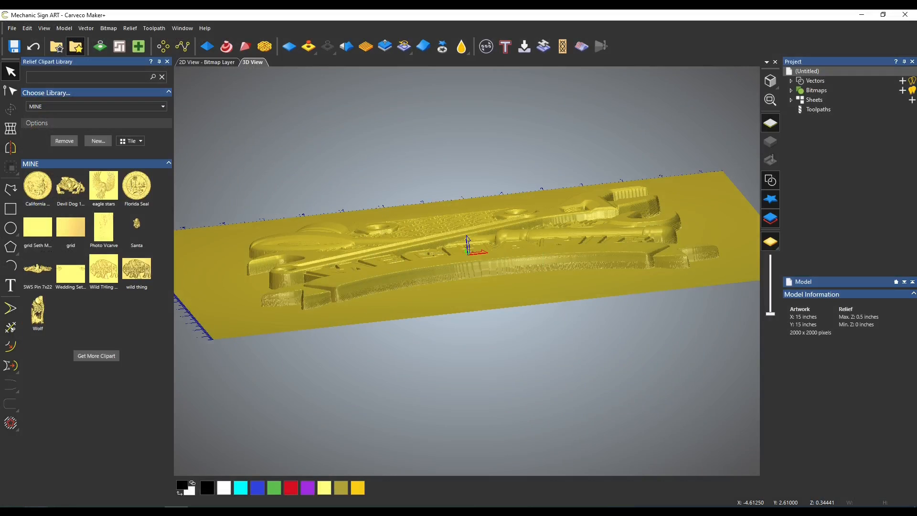
# Switch to File Explorer and compare the previews of Mechanic Sign ART.art and Mechanic Sign.stl in the Mechanic Sign folder
pyautogui.click(36, 510)
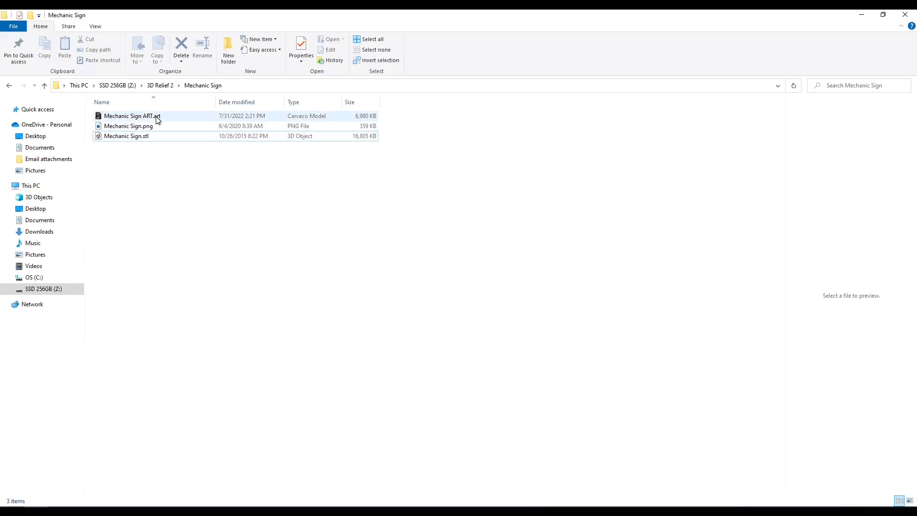
pyautogui.click(174, 119)
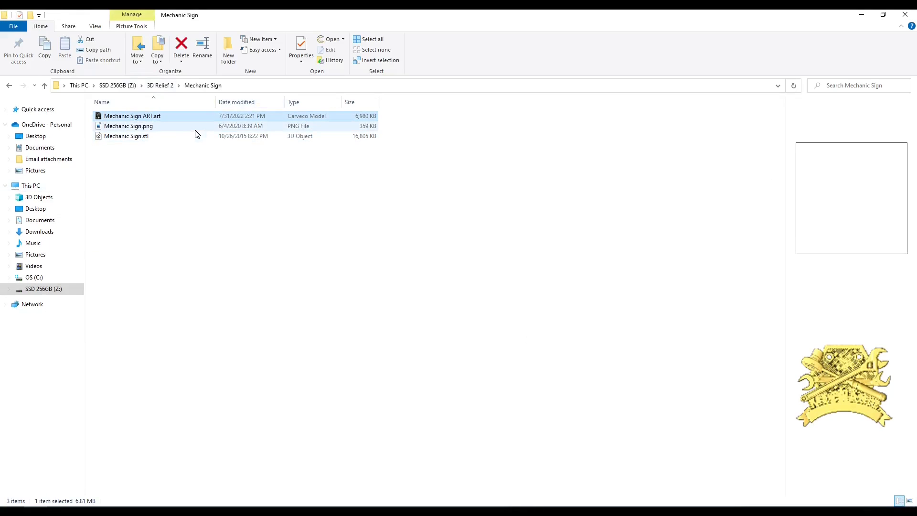
pyautogui.click(206, 137)
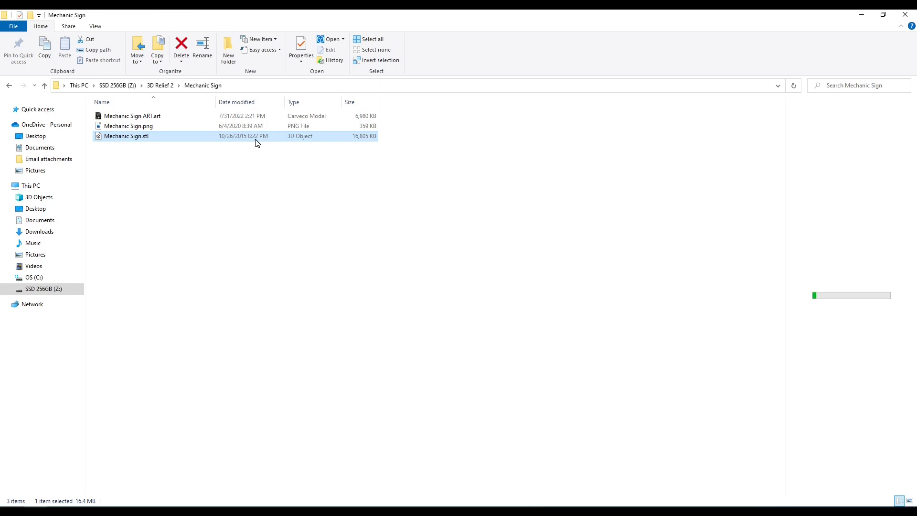
pyautogui.moveTo(867, 277); pyautogui.dragTo(883, 287)
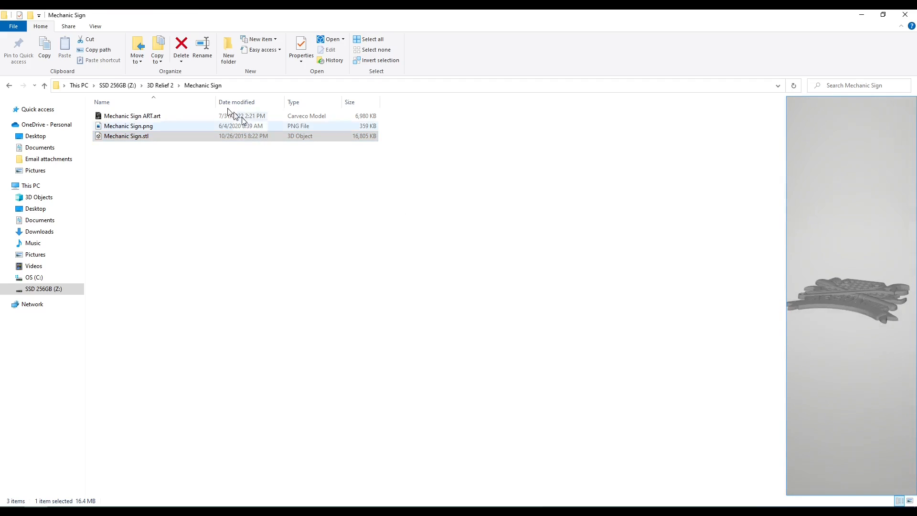
pyautogui.doubleClick(184, 120)
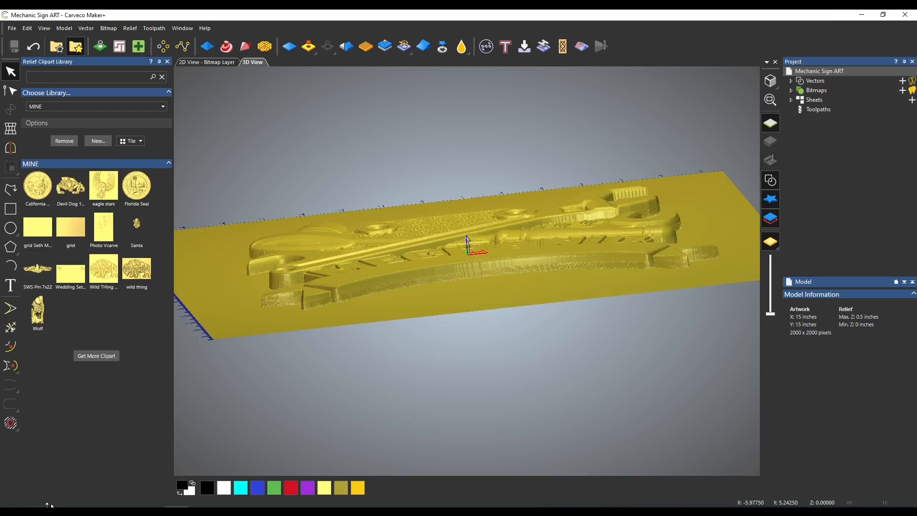
# Return to Carveco Maker+ and check the folder path offered for saving the model, closing the dialog without saving
pyautogui.click(10, 28)
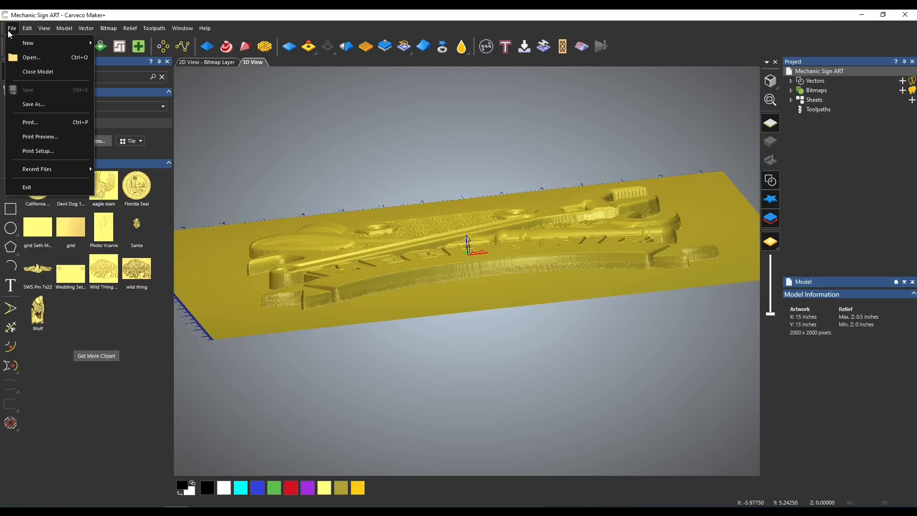
pyautogui.click(27, 110)
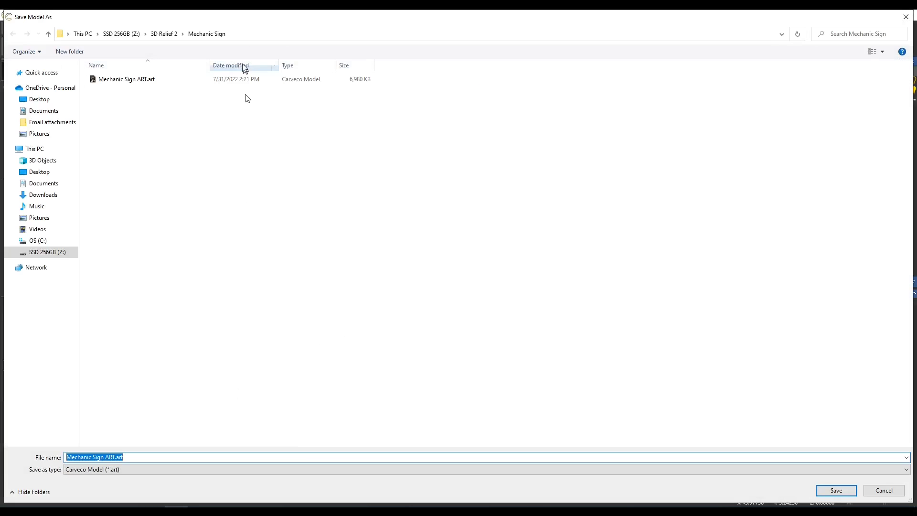
pyautogui.click(234, 34)
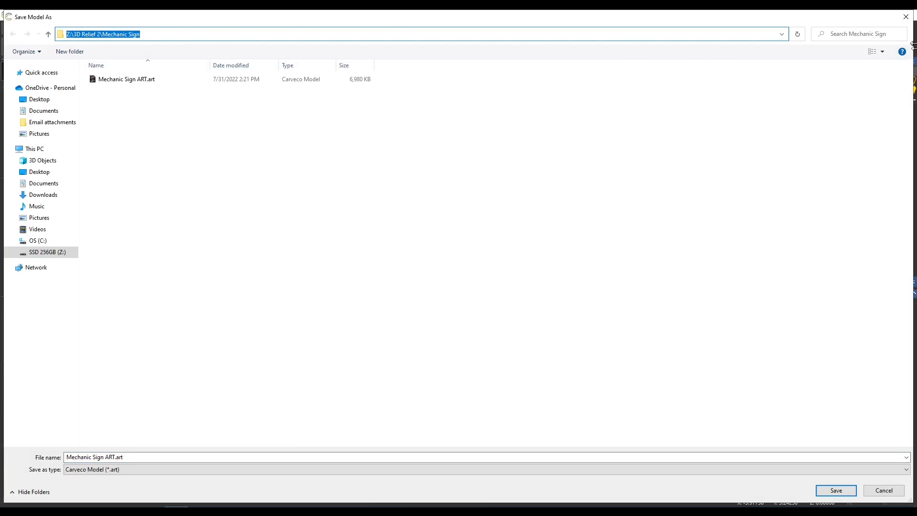
pyautogui.click(906, 19)
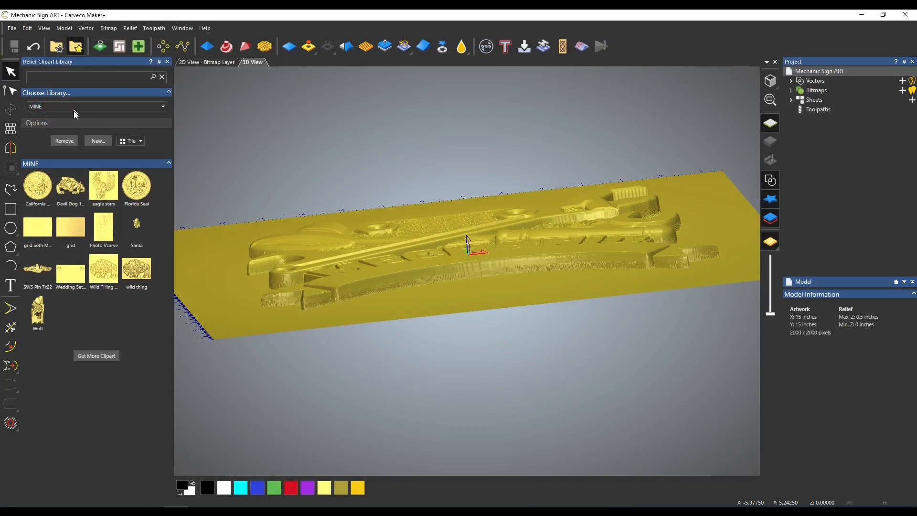
# Add the Mechanic Sign folder under 3D Relief 2 on the SSD 256GB drive as a new relief clipart library and display it
pyautogui.click(97, 140)
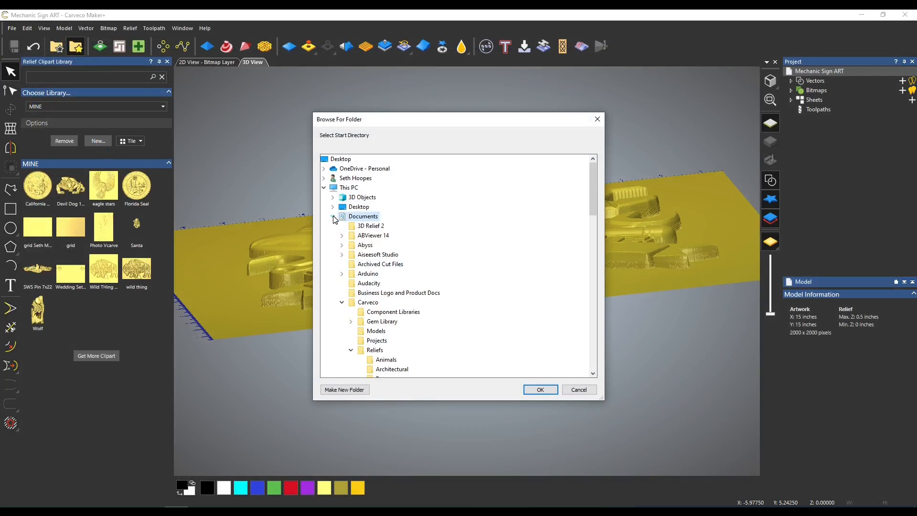
pyautogui.click(333, 217)
pyautogui.doubleClick(363, 273)
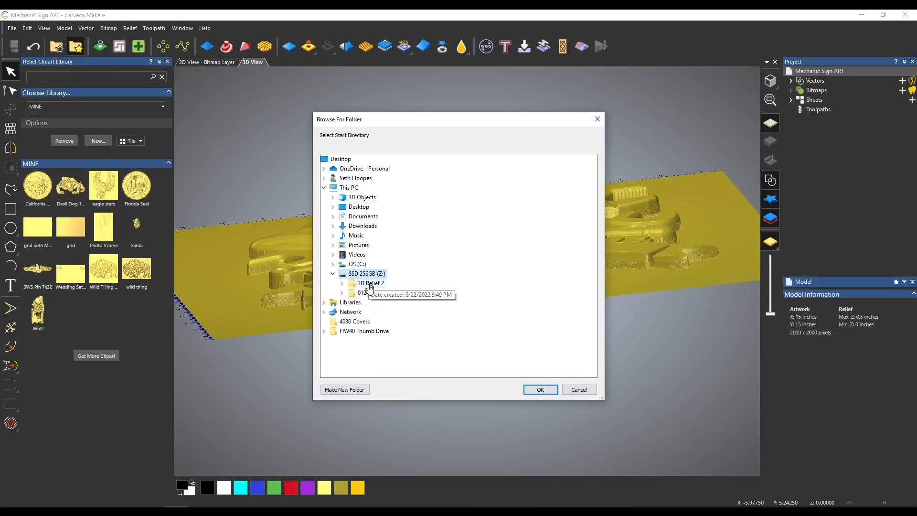
pyautogui.doubleClick(369, 284)
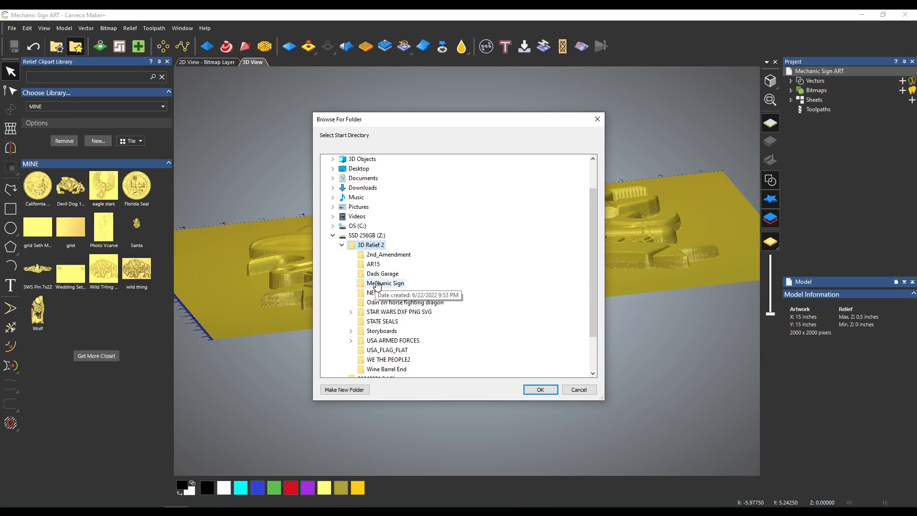
pyautogui.click(540, 389)
pyautogui.click(64, 109)
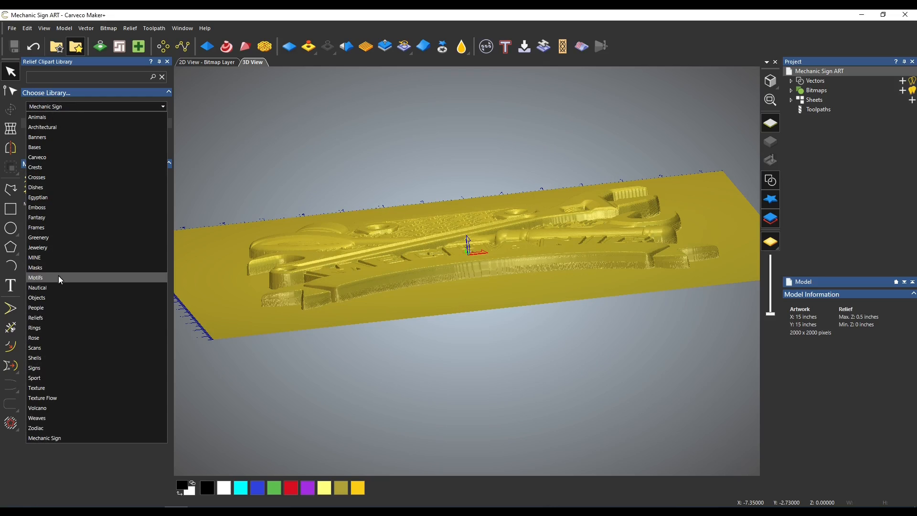
pyautogui.click(57, 478)
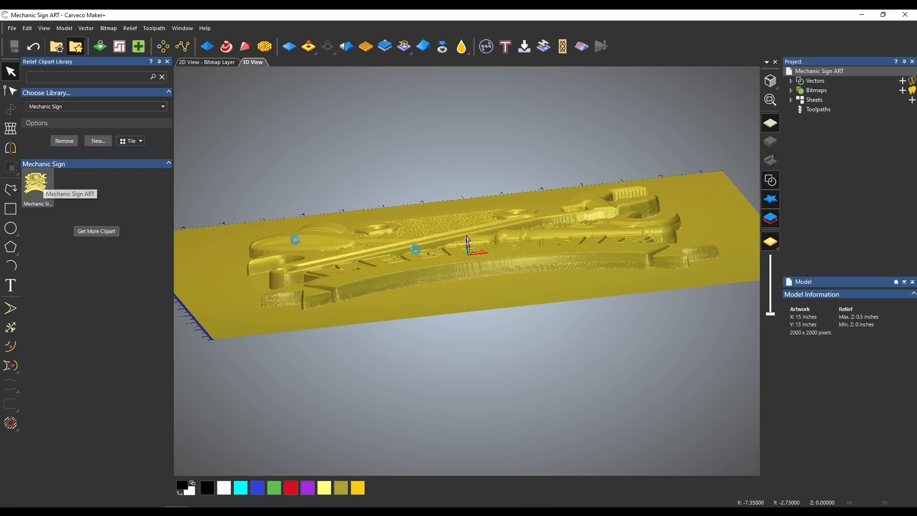
# Clear the existing mechanic sign relief to a flat surface and place the Mechanic Sign ART clipart at the model's centre
pyautogui.moveTo(565, 280); pyautogui.dragTo(607, 262)
pyautogui.press('Return')
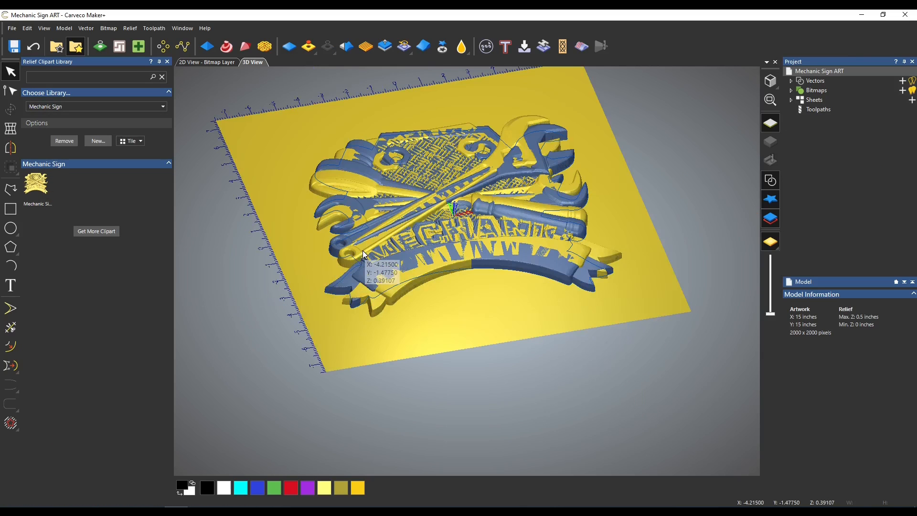
pyautogui.hotkey('ctrl', 'z')
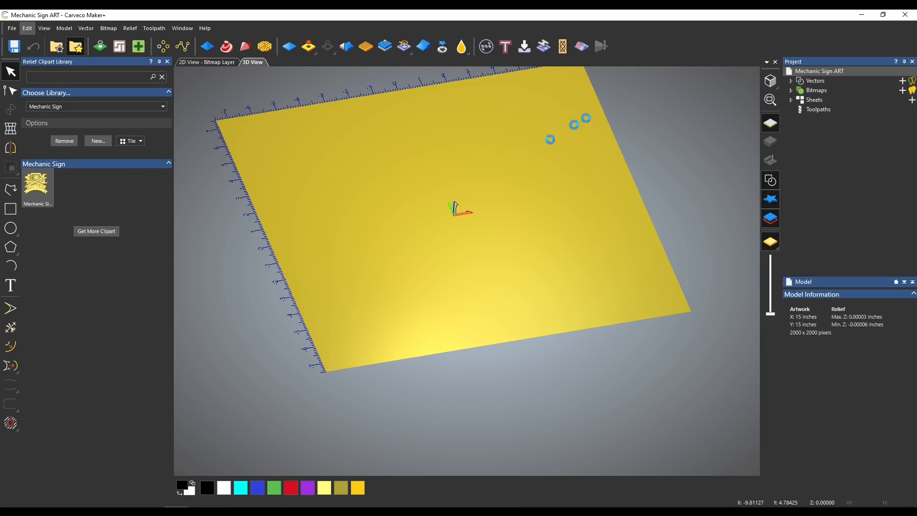
pyautogui.moveTo(533, 156); pyautogui.dragTo(530, 152)
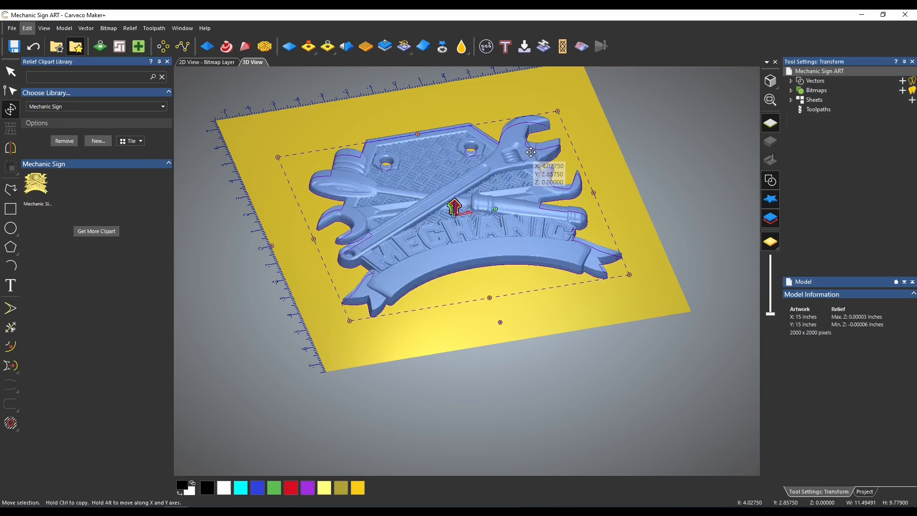
# Try moving the mechanic sign clipart and enlarging it to about 13.23 by 12.04 inches, and undo the changes
pyautogui.moveTo(481, 205); pyautogui.dragTo(469, 191)
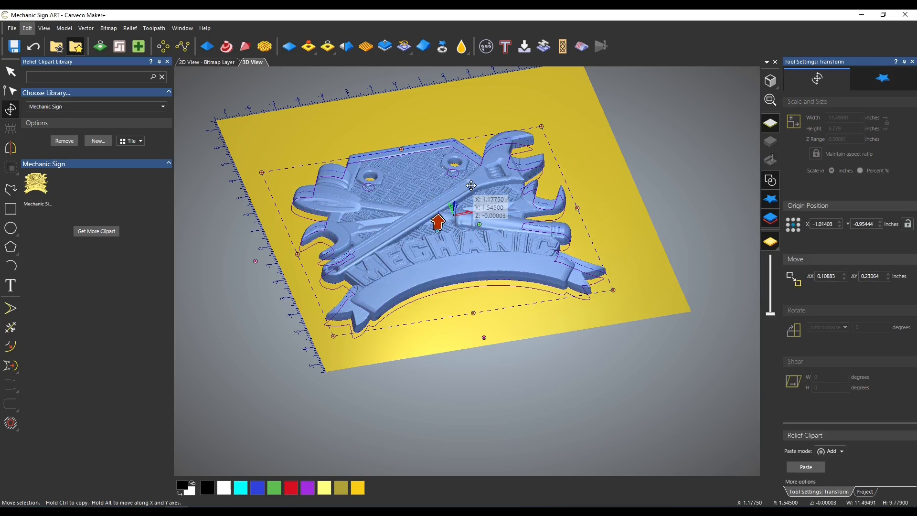
pyautogui.moveTo(542, 123); pyautogui.dragTo(569, 90)
pyautogui.moveTo(411, 124); pyautogui.dragTo(406, 109)
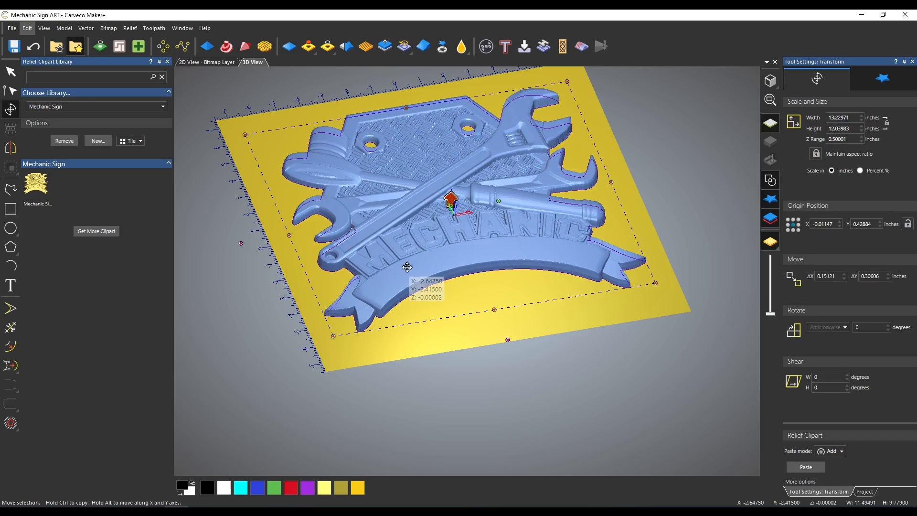
pyautogui.press('Return')
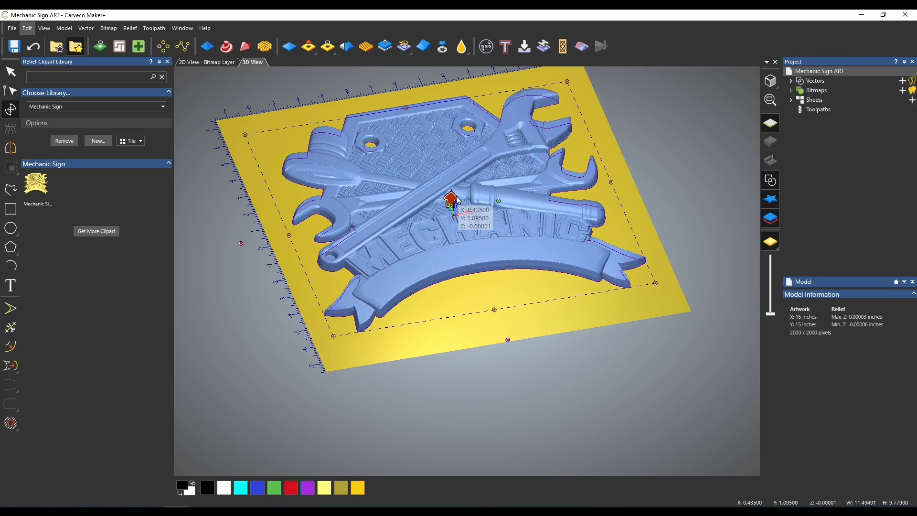
pyautogui.hotkey('ctrl', 'z')
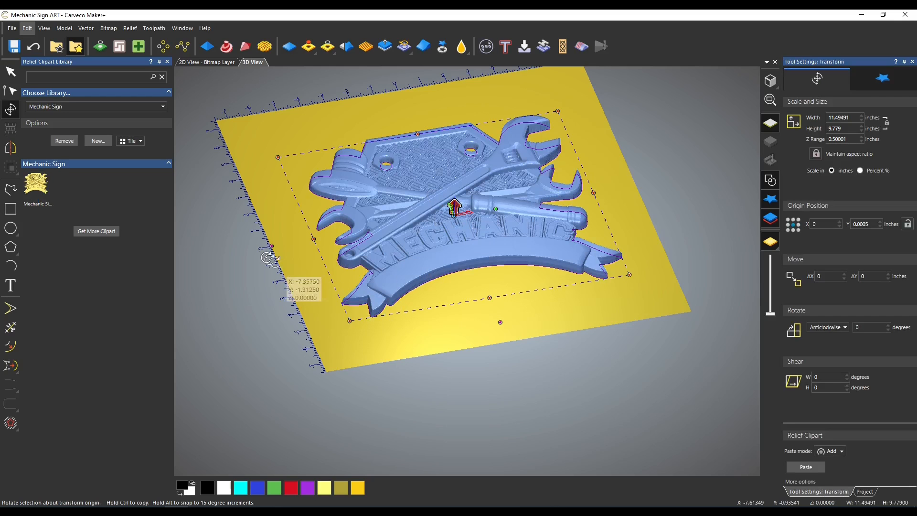
# Try shearing the mechanic sign clipart's height by about -25.3 degrees, and revert it
pyautogui.moveTo(257, 233); pyautogui.dragTo(245, 187)
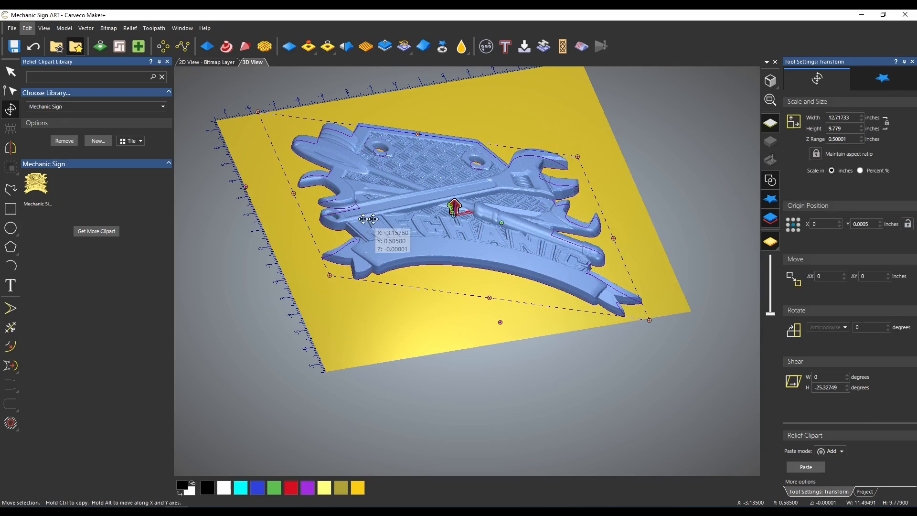
pyautogui.press('Delete')
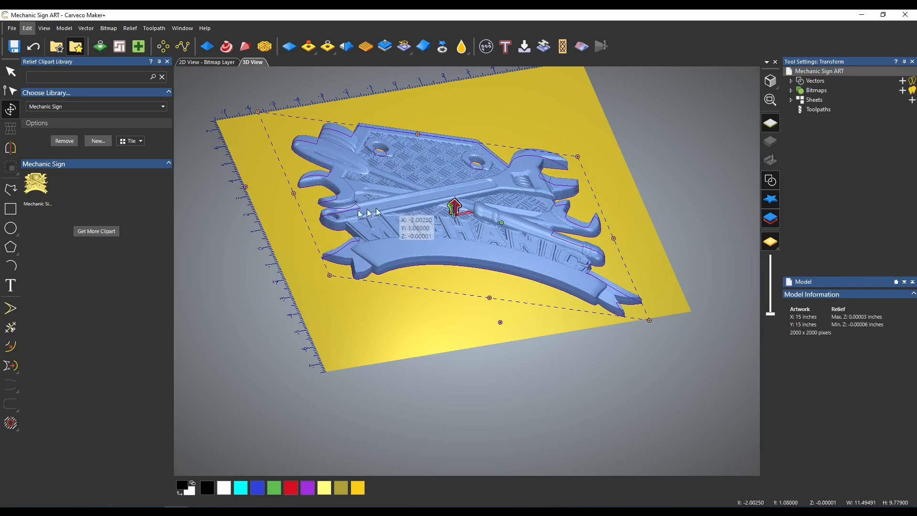
pyautogui.press('Escape')
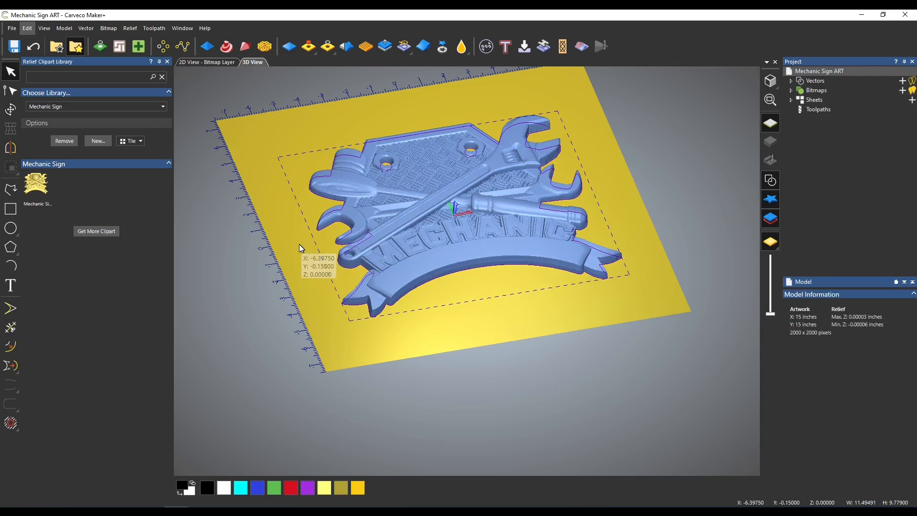
# Rotate the mechanic sign clipart by about -0.7 degrees, move it to about X -0.94, Y -0.63 and paste it in Subtract mode
pyautogui.click(11, 109)
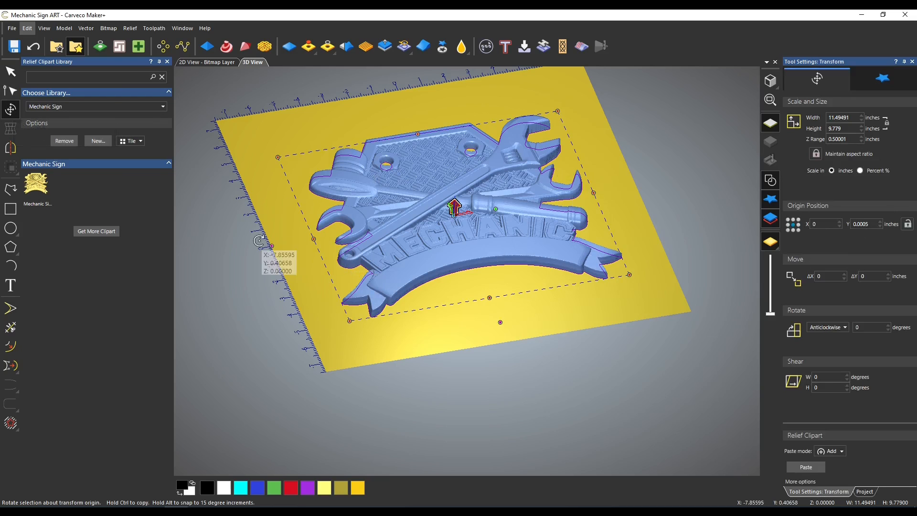
pyautogui.moveTo(257, 231); pyautogui.dragTo(272, 246)
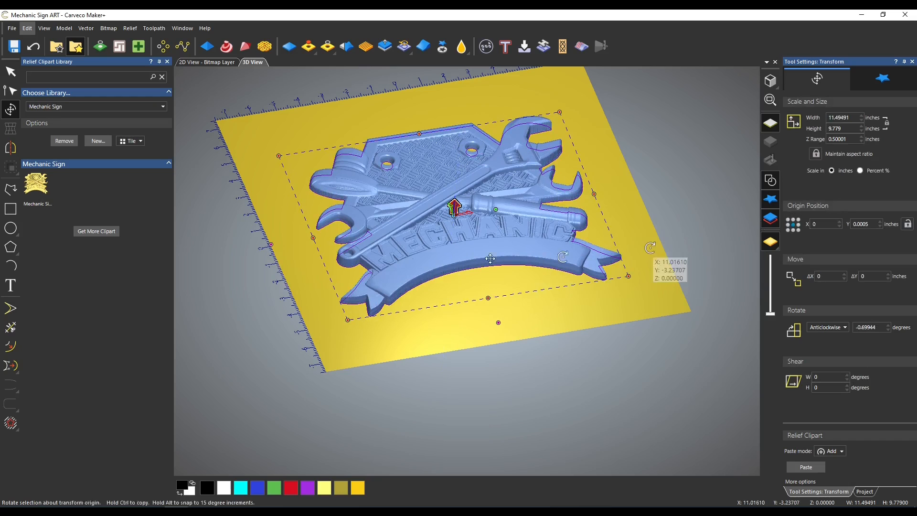
pyautogui.moveTo(410, 193); pyautogui.dragTo(392, 207)
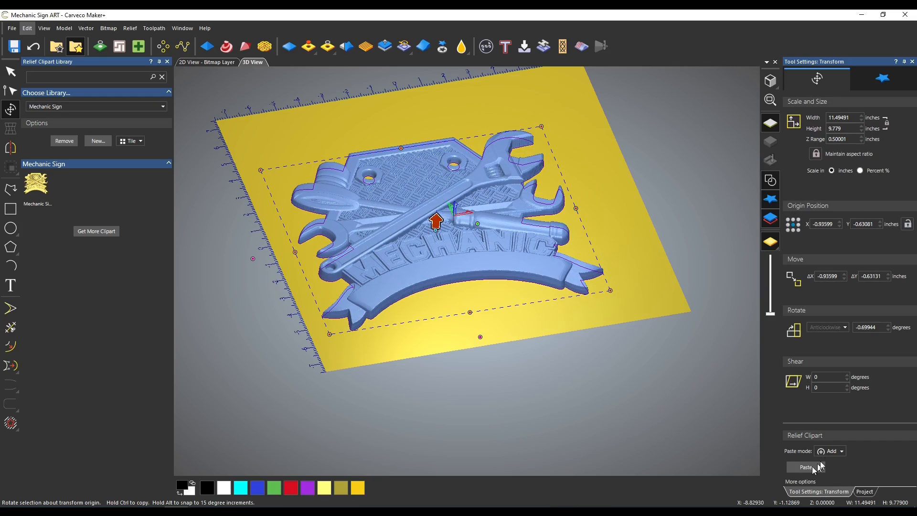
pyautogui.click(865, 80)
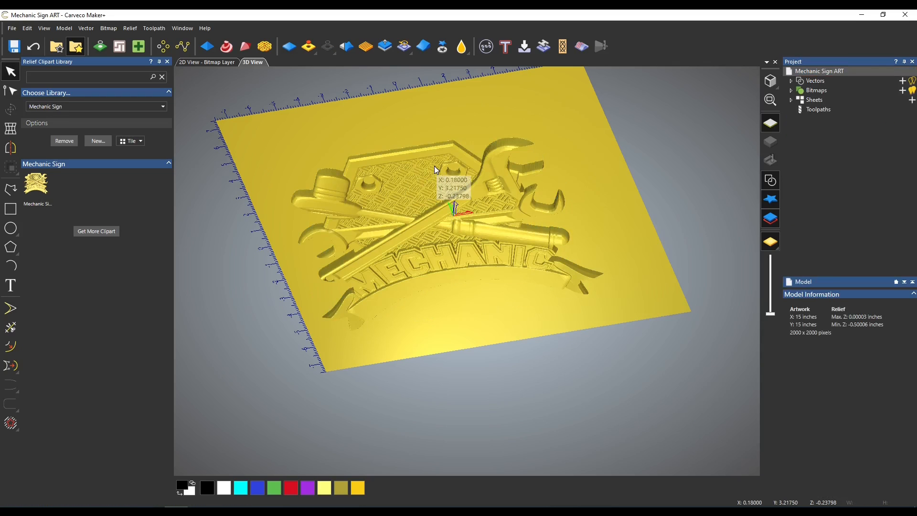
# Examine the recessed mechanic sign relief up close and from several angles in the 3D view
pyautogui.scroll(5, 435, 166)
pyautogui.scroll(-5, 436, 170)
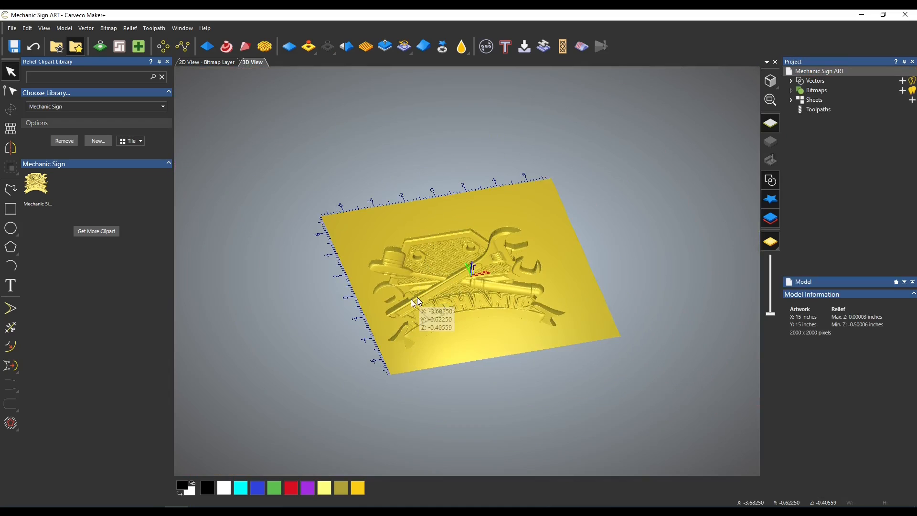
pyautogui.moveTo(391, 256); pyautogui.dragTo(444, 233)
pyautogui.scroll(4, 444, 233)
pyautogui.scroll(-2, 446, 242)
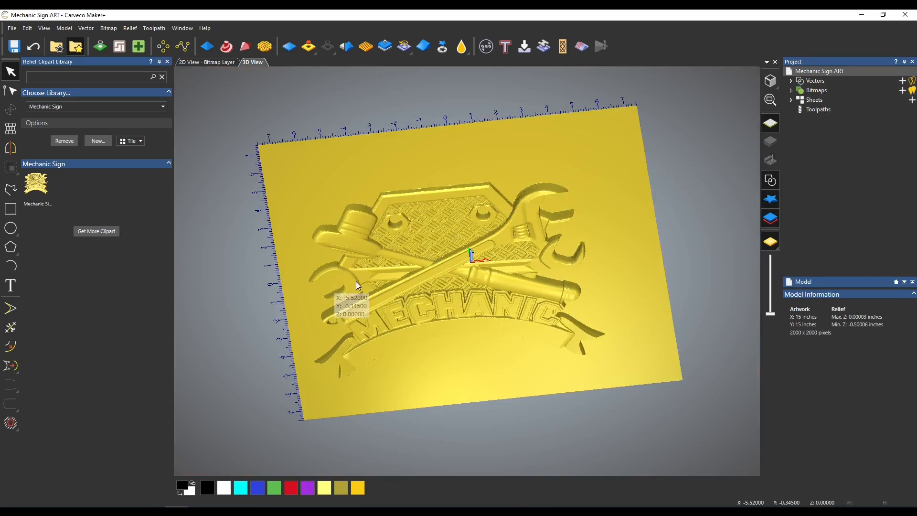
pyautogui.moveTo(356, 282); pyautogui.dragTo(165, 380)
pyautogui.moveTo(535, 272); pyautogui.dragTo(557, 290)
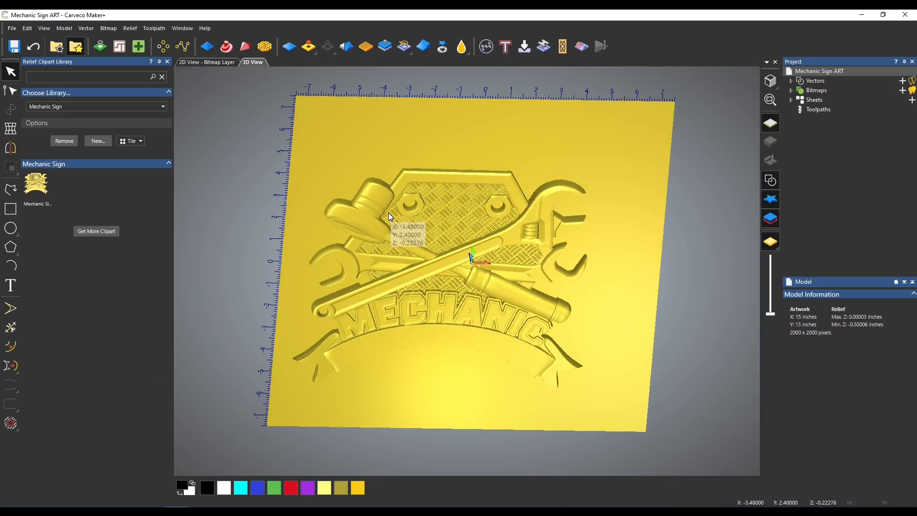
pyautogui.moveTo(389, 214); pyautogui.dragTo(371, 157)
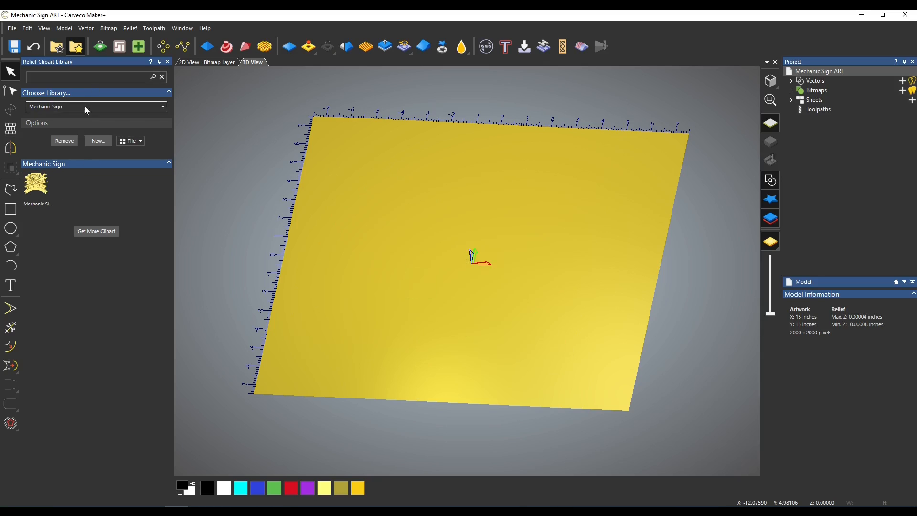
# Switch to the MINE clipart library and place the Devil Dog clipart on the model's upper half and the SWS Pin 7x22 on the lower half
pyautogui.click(85, 107)
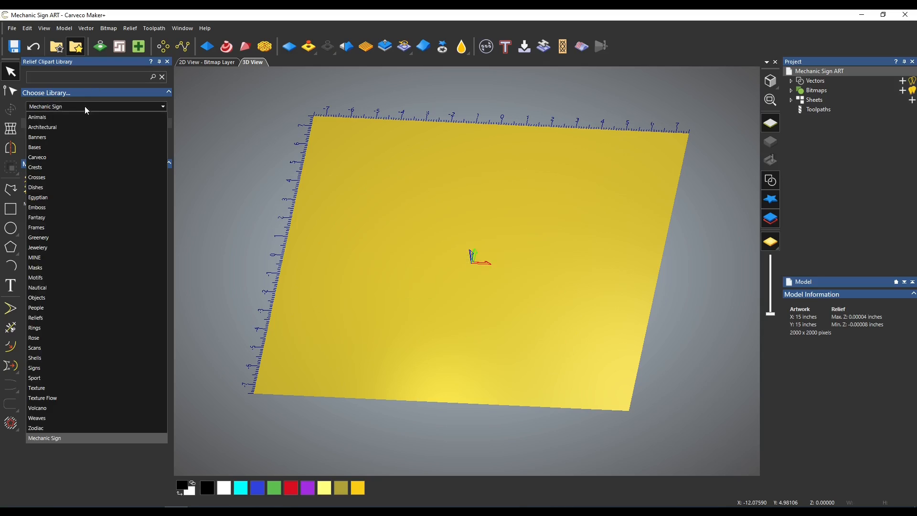
pyautogui.click(62, 258)
pyautogui.moveTo(314, 198); pyautogui.dragTo(480, 214)
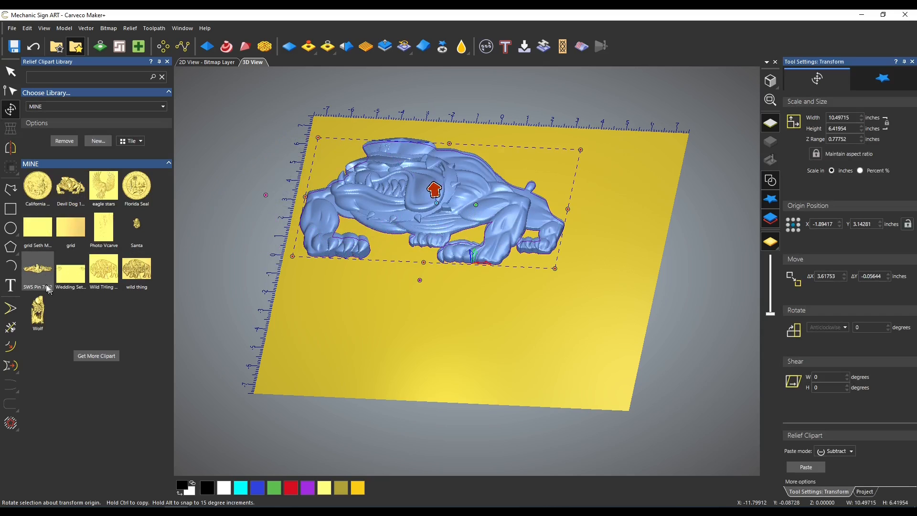
pyautogui.moveTo(652, 294); pyautogui.dragTo(500, 217)
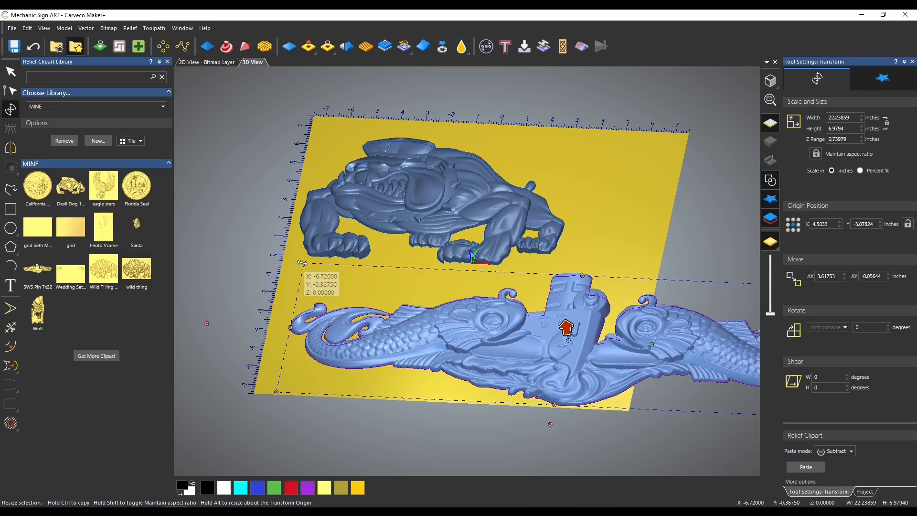
# Scale the SWS Pin 7x22 clipart to about 14.26 x 4.48 inches and position it at about X -0.39, Y -3.10
pyautogui.moveTo(302, 263); pyautogui.dragTo(418, 334)
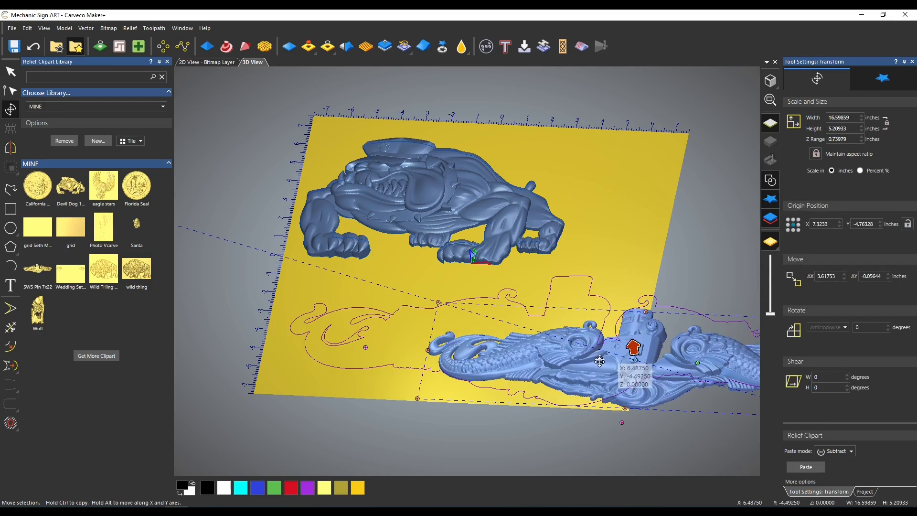
pyautogui.moveTo(600, 361); pyautogui.dragTo(436, 331)
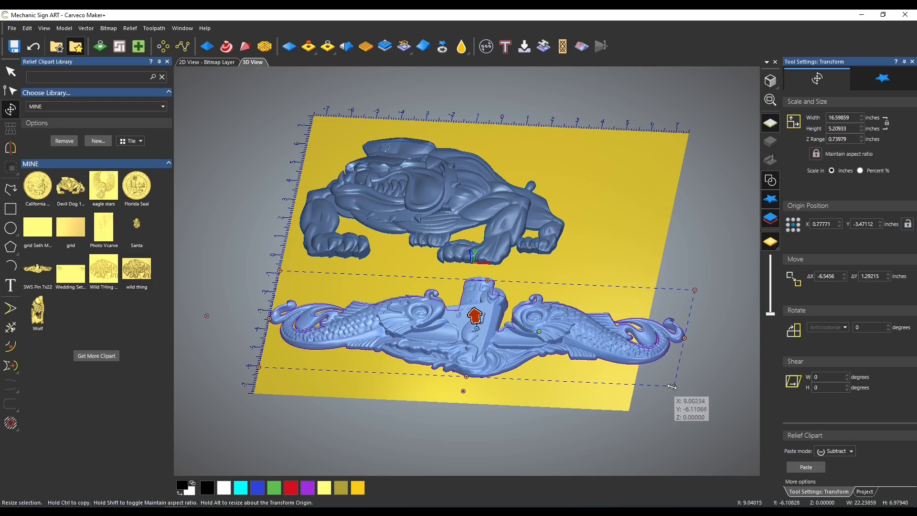
pyautogui.moveTo(673, 386); pyautogui.dragTo(619, 370)
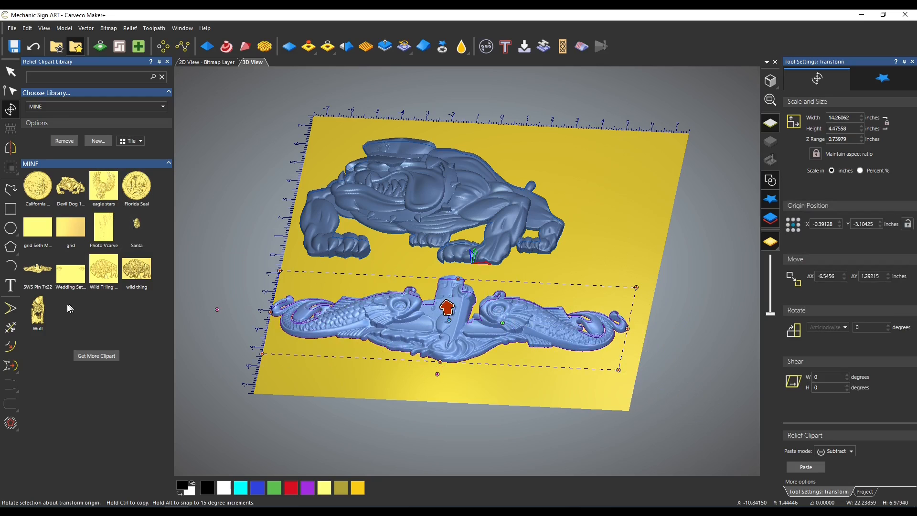
# Place the Wolf clipart beside the Devil Dog in the model's upper-right corner, enlarge it to fill that space and paste it in Subtract mode
pyautogui.moveTo(447, 285); pyautogui.dragTo(448, 286)
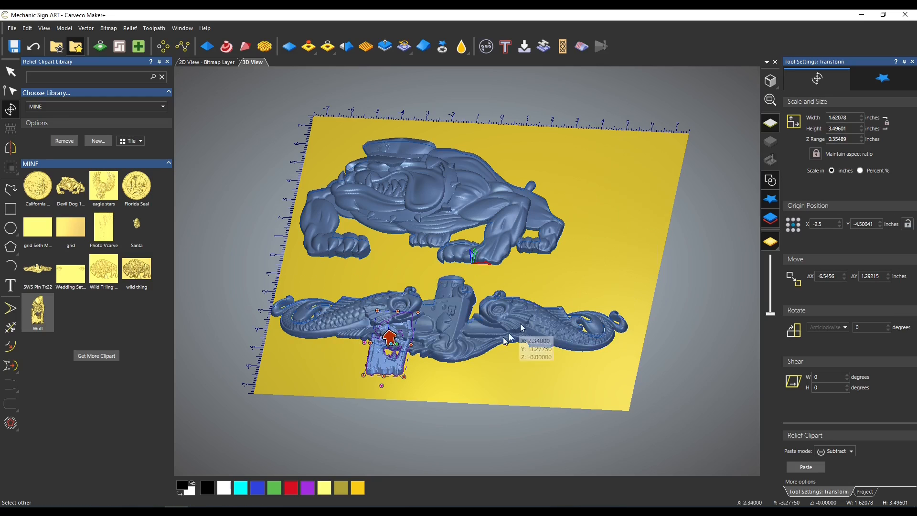
pyautogui.moveTo(526, 285); pyautogui.dragTo(585, 227)
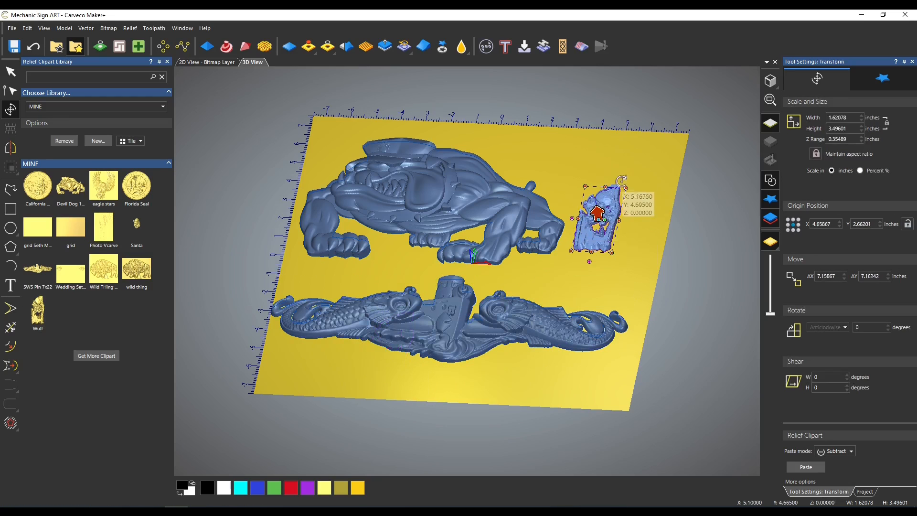
pyautogui.moveTo(626, 188); pyautogui.dragTo(669, 152)
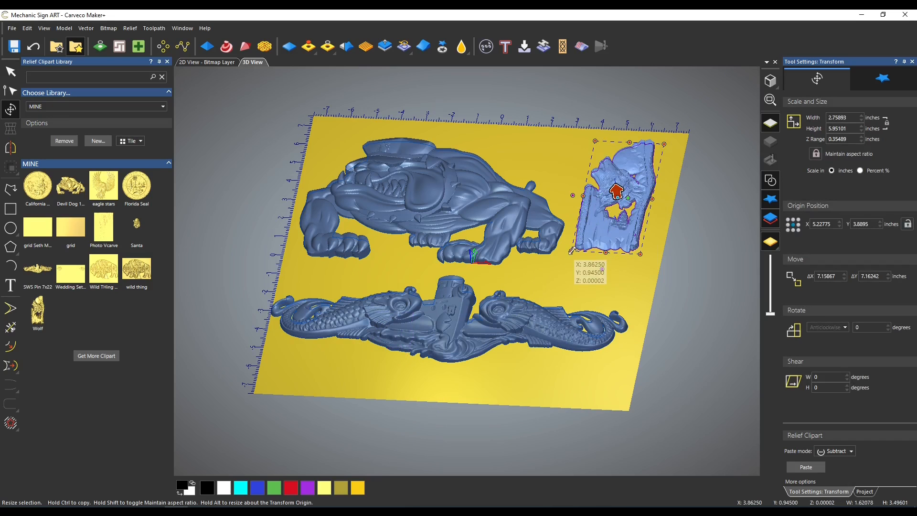
pyautogui.moveTo(572, 251); pyautogui.dragTo(589, 265)
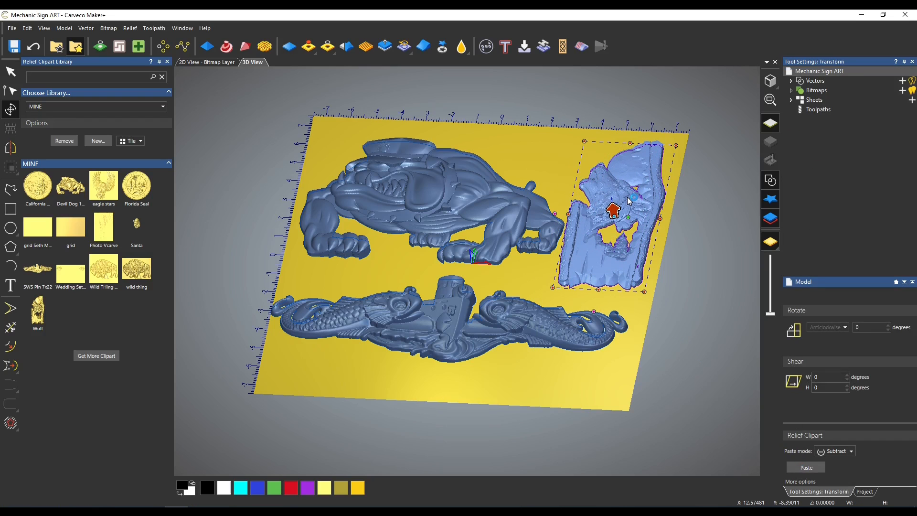
pyautogui.scroll(3, 625, 195)
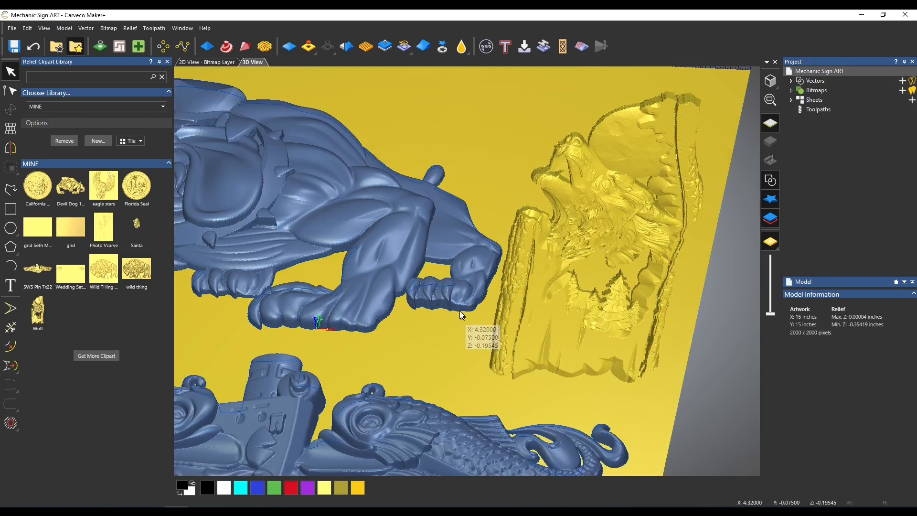
pyautogui.moveTo(460, 310); pyautogui.dragTo(494, 333, button='middle')
pyautogui.scroll(-5, 592, 277)
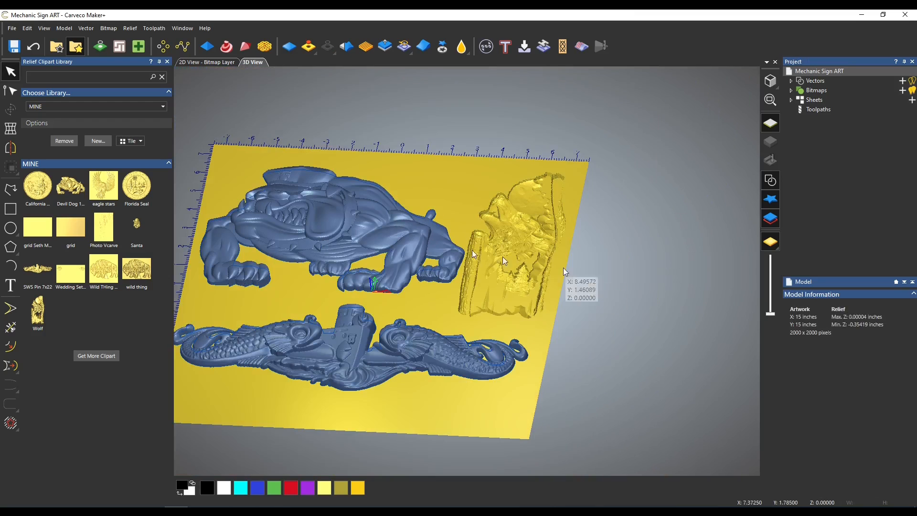
# Paste the Devil Dog clipart into the relief using the Add combine mode
pyautogui.click(341, 233)
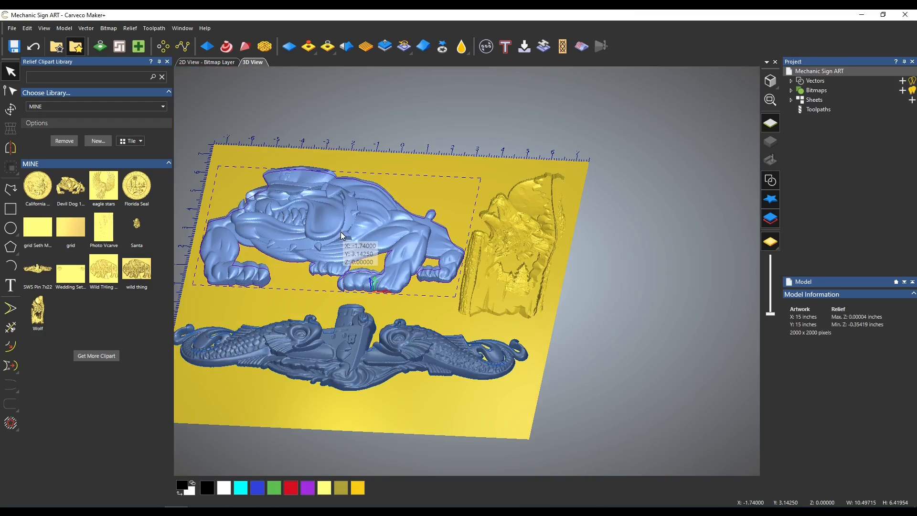
pyautogui.click(10, 109)
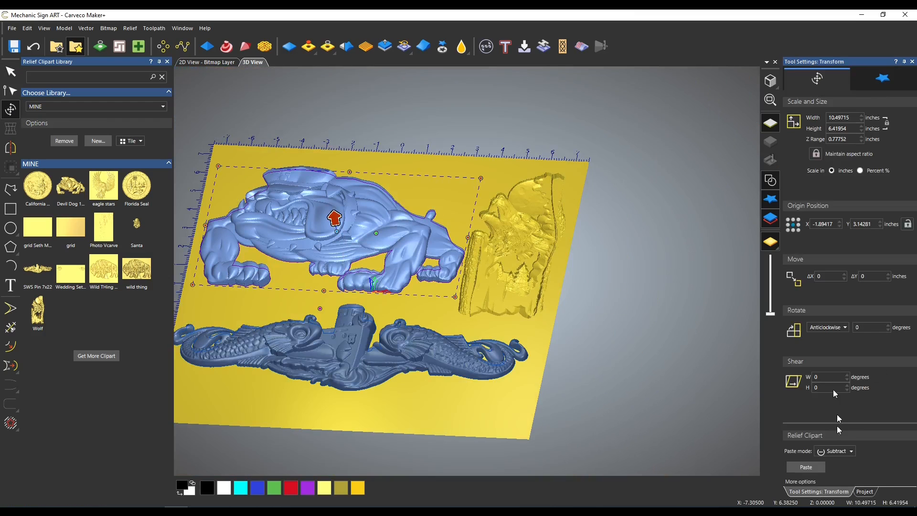
pyautogui.click(831, 452)
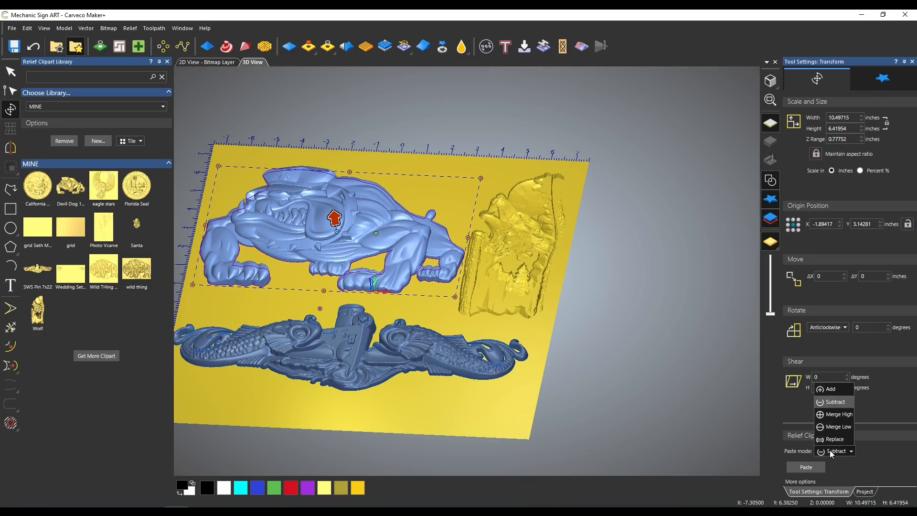
pyautogui.click(884, 80)
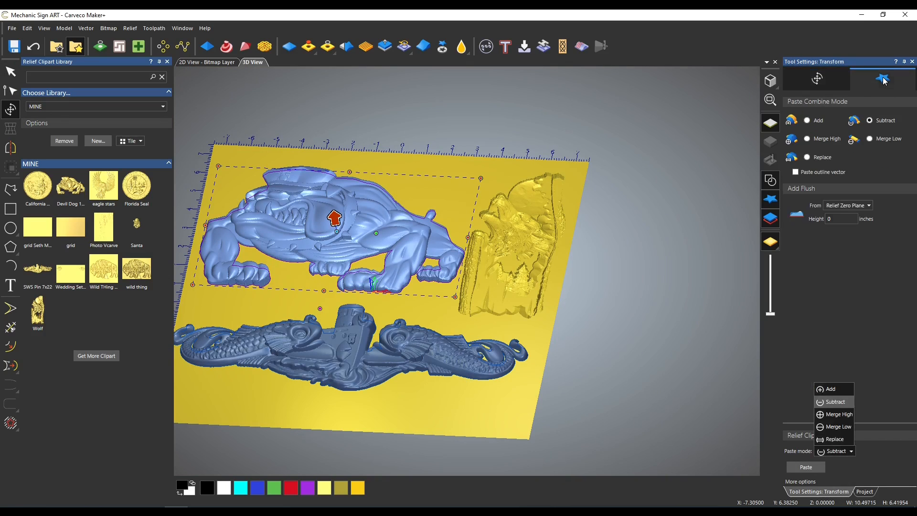
pyautogui.click(808, 120)
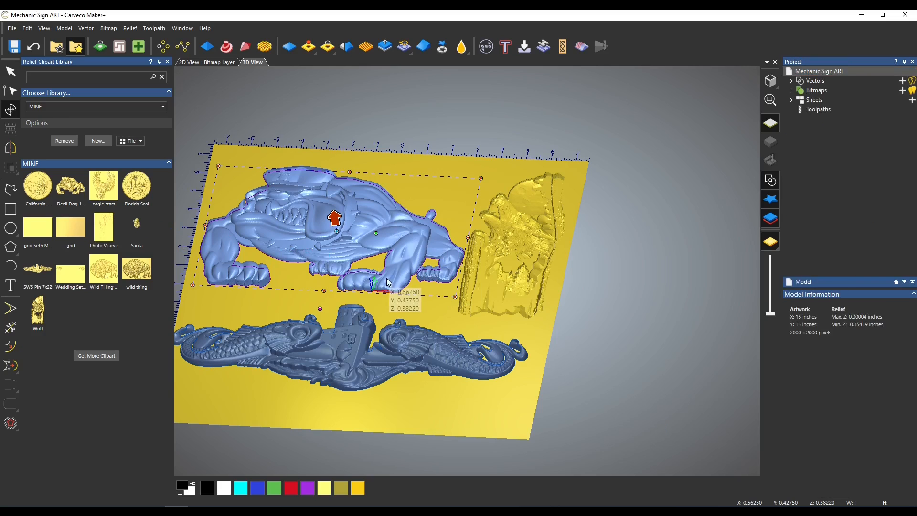
pyautogui.scroll(4, 386, 278)
pyautogui.moveTo(392, 319); pyautogui.dragTo(400, 290, button='middle')
pyautogui.moveTo(383, 221); pyautogui.dragTo(382, 211)
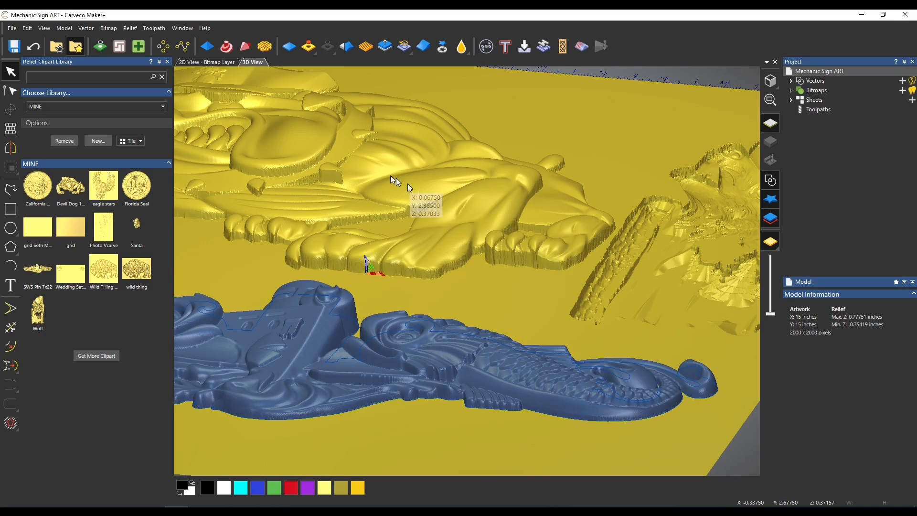
pyautogui.scroll(-3, 284, 147)
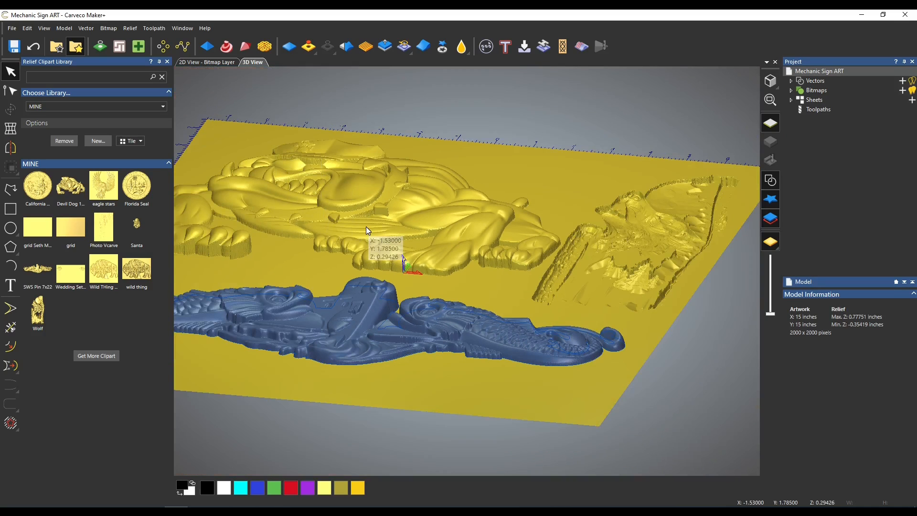
pyautogui.scroll(-2, 366, 226)
# Move the SWS Pin clipart up to about X -0.57, Y -0.39 so it overlaps the Devil Dog's paws
pyautogui.click(360, 320)
pyautogui.scroll(-3, 549, 365)
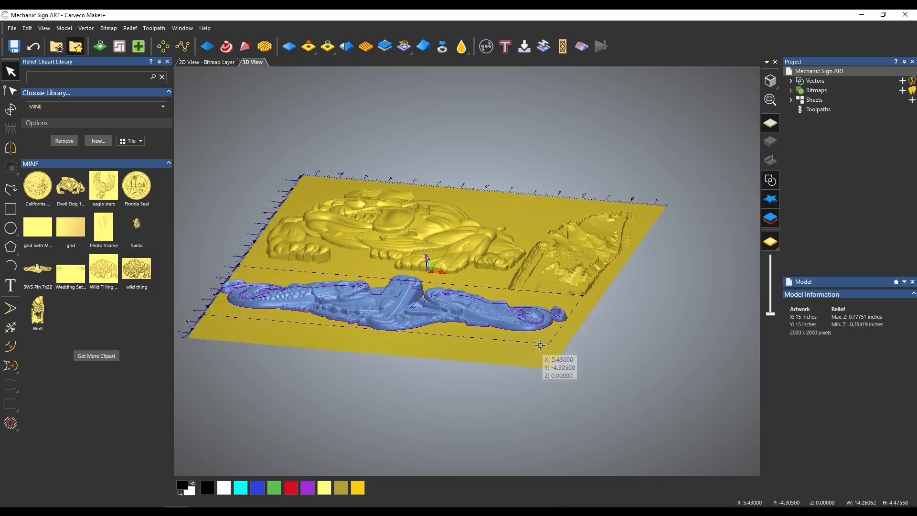
pyautogui.click(11, 113)
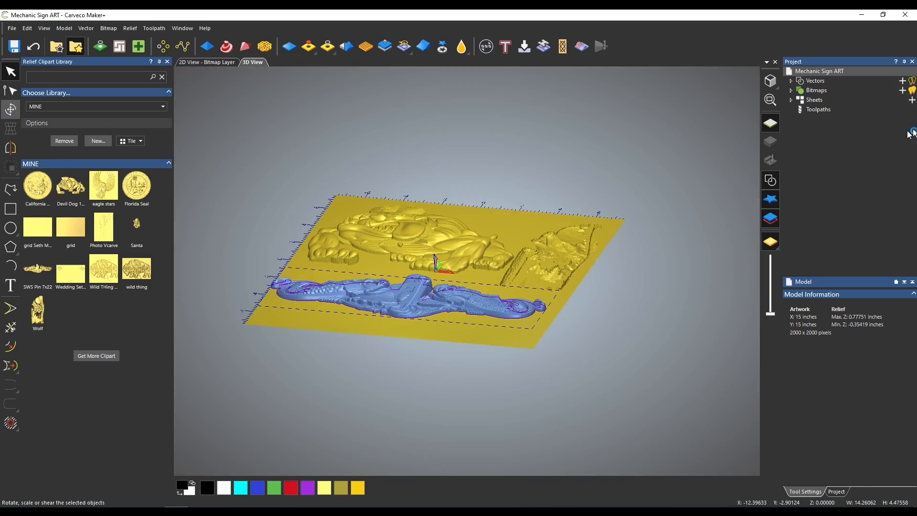
pyautogui.moveTo(341, 357); pyautogui.dragTo(301, 404)
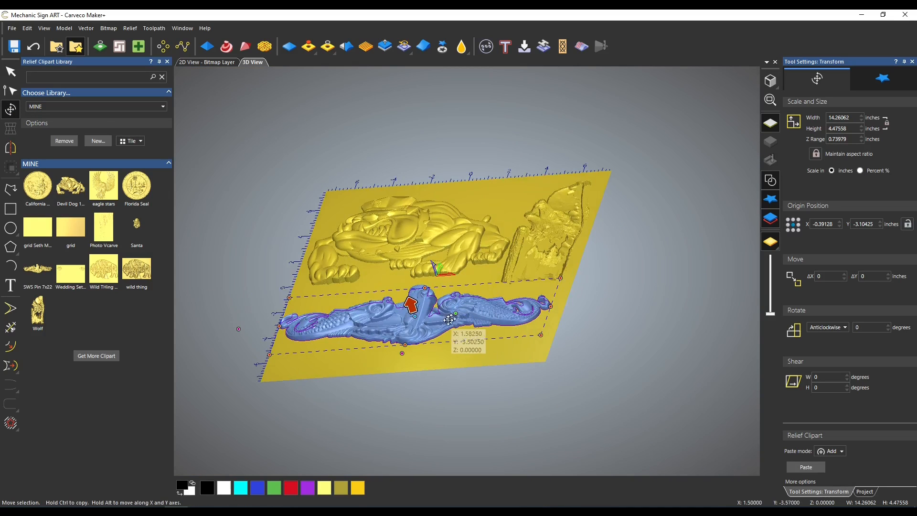
pyautogui.moveTo(433, 311); pyautogui.dragTo(437, 294)
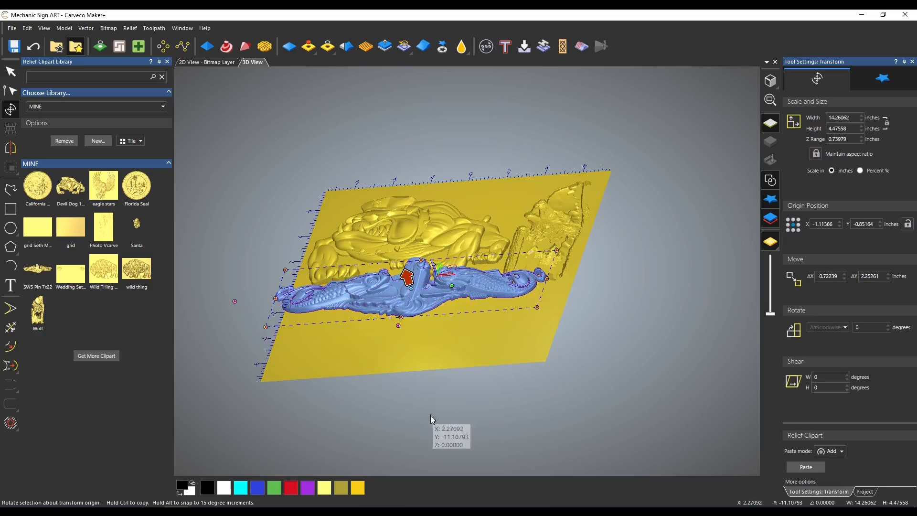
pyautogui.moveTo(430, 421); pyautogui.dragTo(422, 458)
pyautogui.scroll(6, 388, 245)
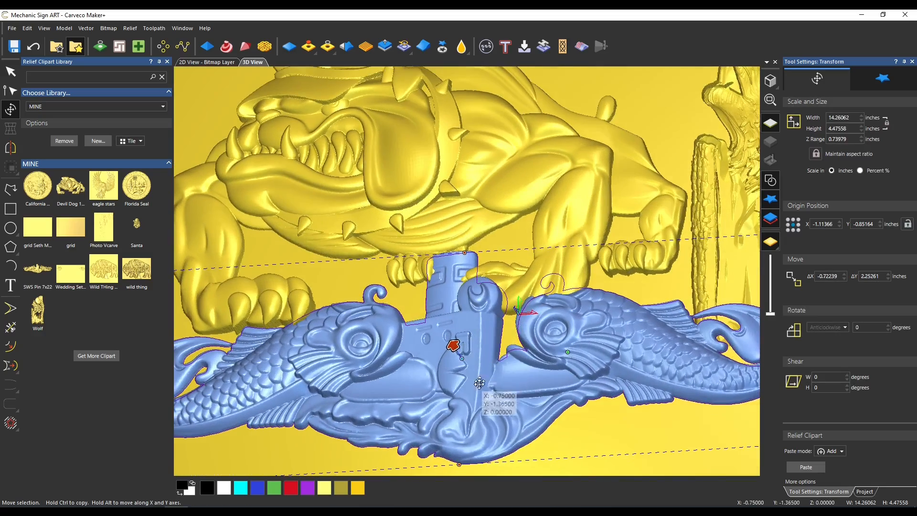
pyautogui.moveTo(471, 382); pyautogui.dragTo(505, 364)
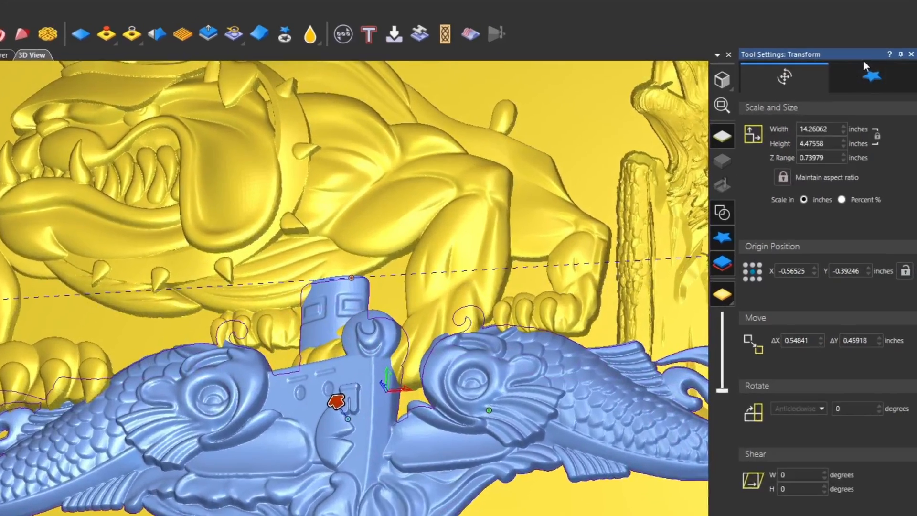
# Set the SWS Pin clipart's combine mode to Merge High and paste it into the relief
pyautogui.click(883, 78)
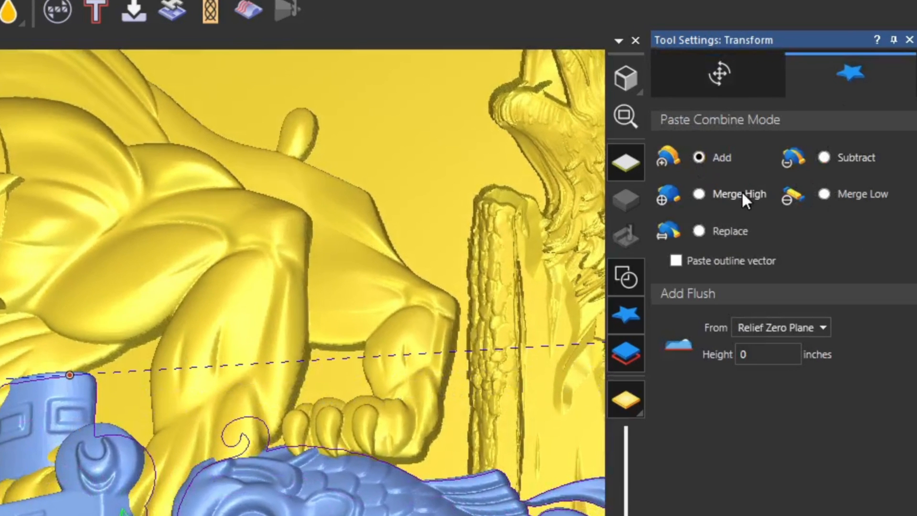
pyautogui.click(700, 193)
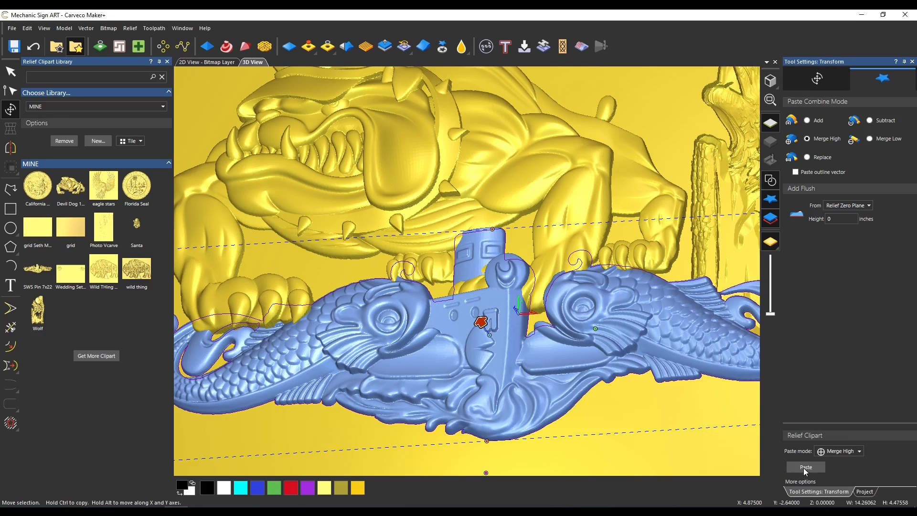
pyautogui.press('Return')
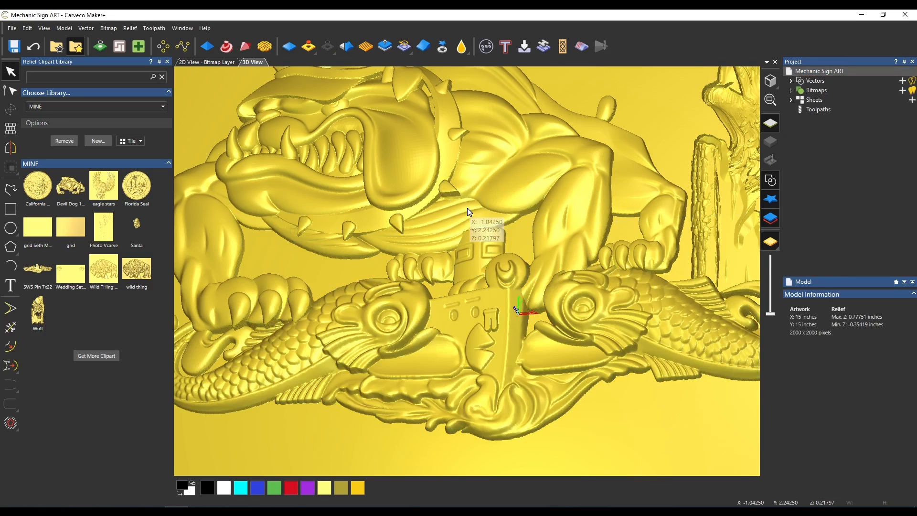
# Examine where the merged SWS Pin and Devil Dog reliefs overlap, up close and from several angles
pyautogui.scroll(3, 467, 208)
pyautogui.scroll(-5, 467, 208)
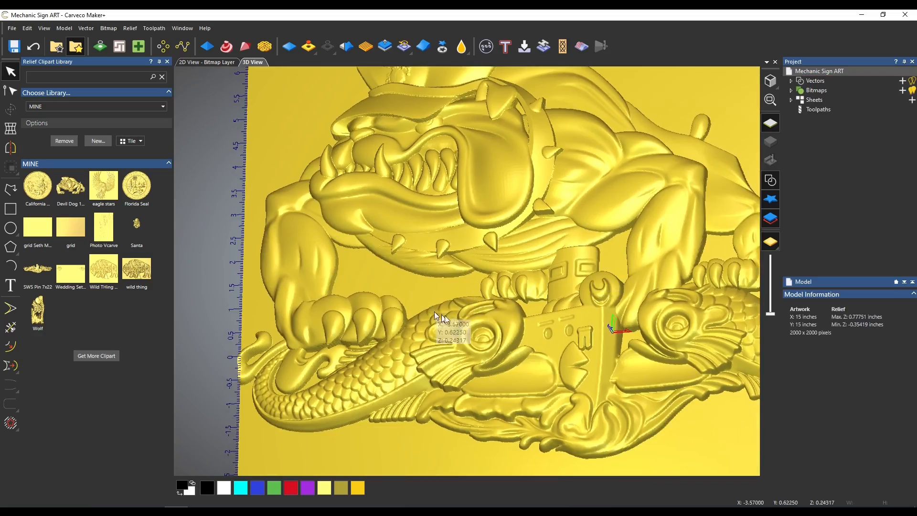
pyautogui.moveTo(436, 316); pyautogui.dragTo(262, 276)
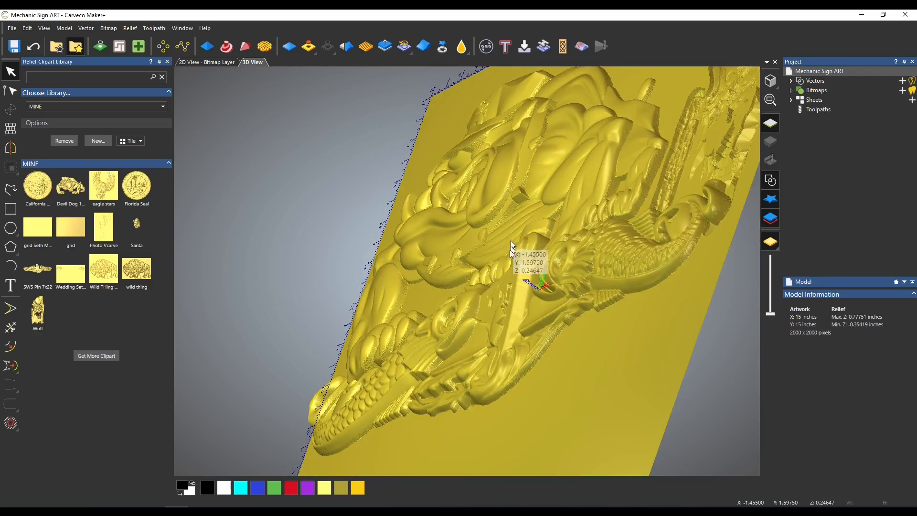
pyautogui.moveTo(509, 250); pyautogui.dragTo(518, 206)
pyautogui.scroll(4, 463, 305)
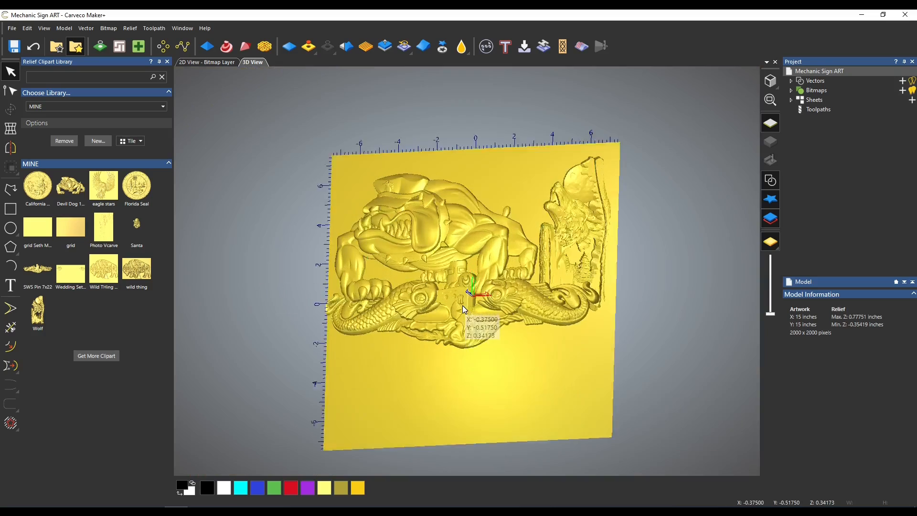
pyautogui.scroll(2, 462, 305)
pyautogui.moveTo(466, 296); pyautogui.dragTo(511, 265)
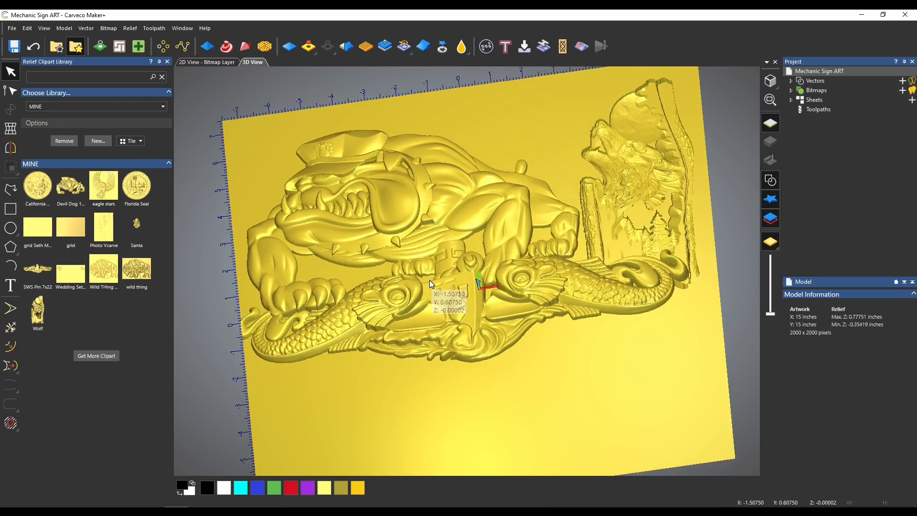
pyautogui.scroll(2, 430, 282)
pyautogui.scroll(-4, 430, 282)
pyautogui.scroll(3, 430, 282)
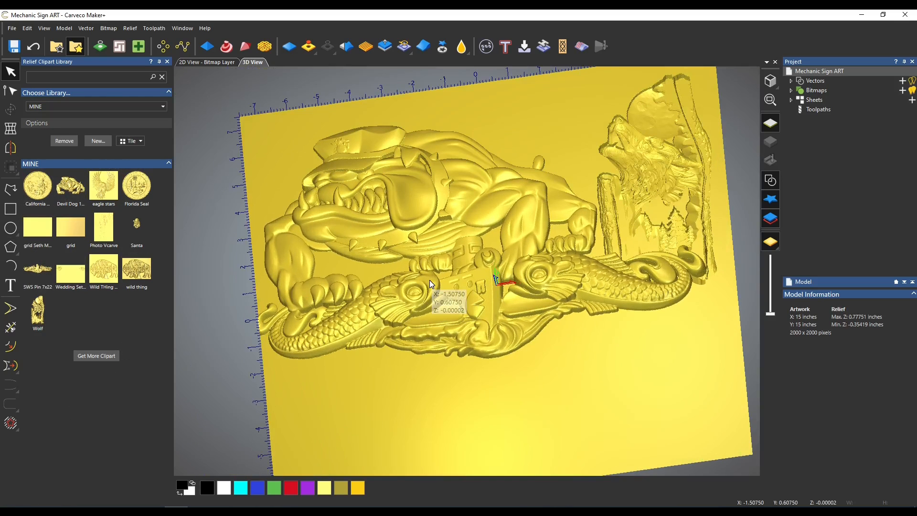